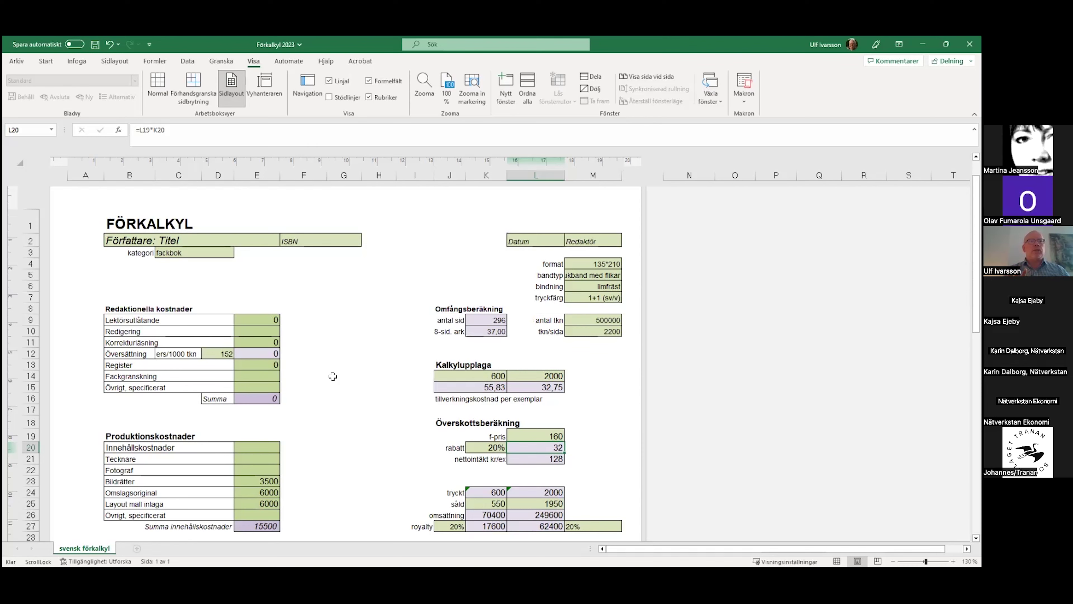
# - Examine the editorial, production, technical and printing cost sections alongside the surplus calculation in the pre-calculation sheet
pyautogui.scroll(-2, 332, 376)
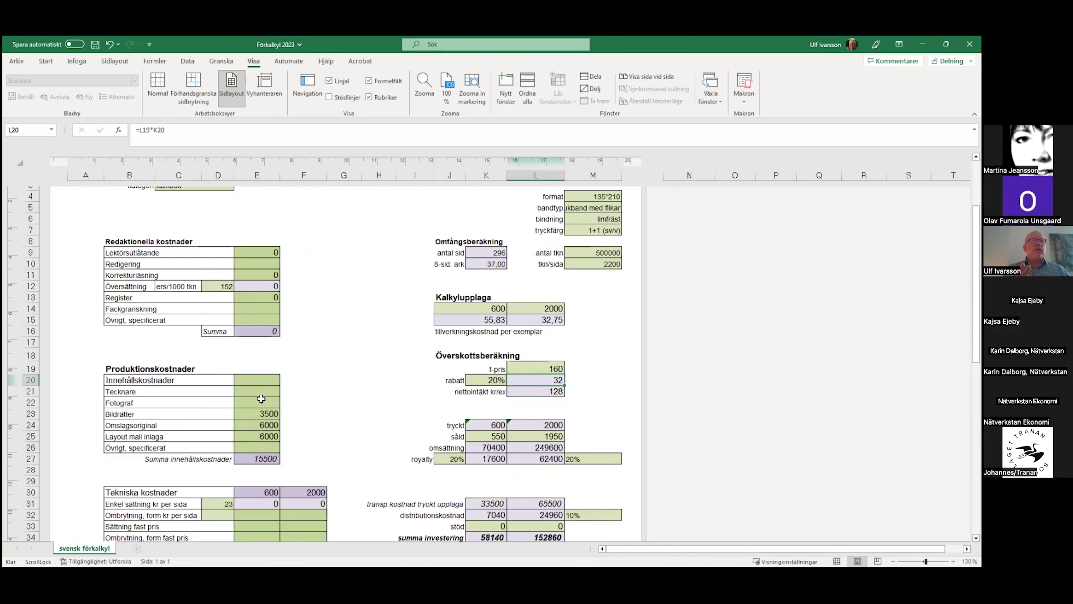
pyautogui.scroll(-3, 321, 376)
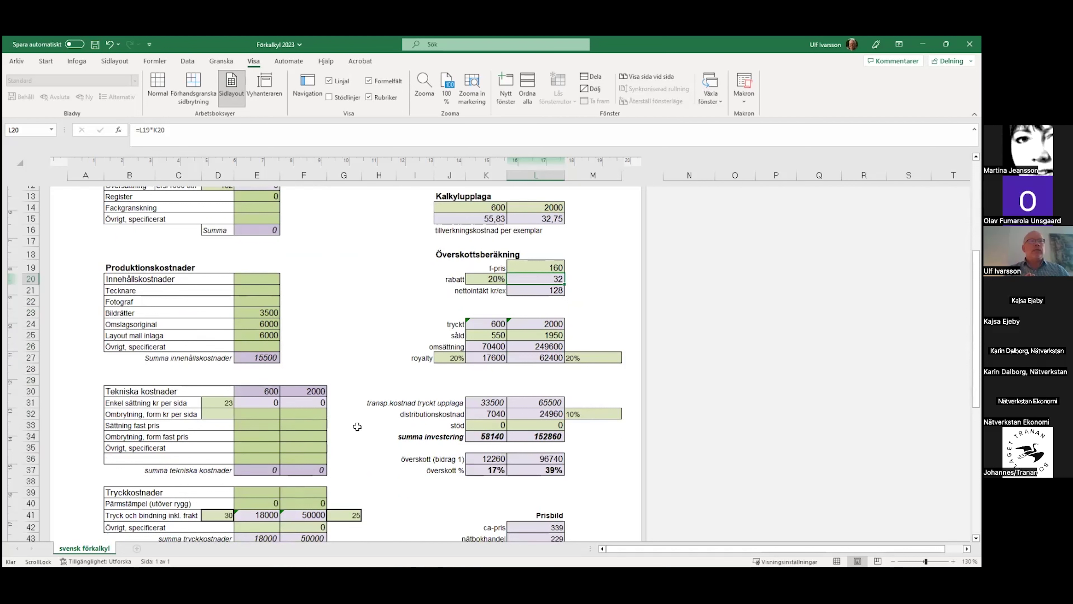
pyautogui.scroll(-2, 357, 426)
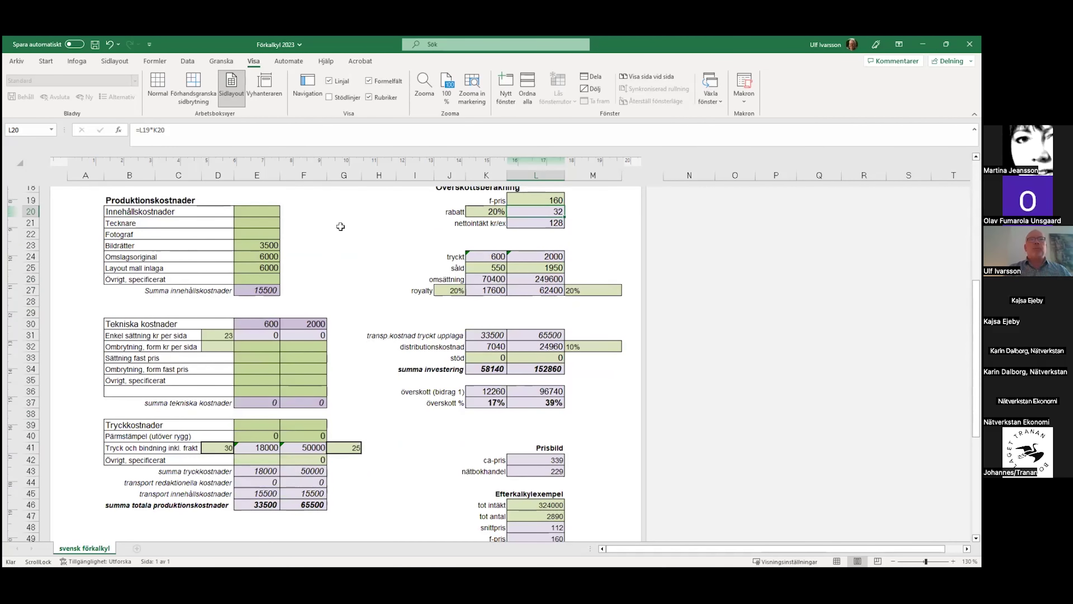
pyautogui.scroll(1, 349, 241)
pyautogui.scroll(2, 341, 226)
pyautogui.scroll(1, 340, 227)
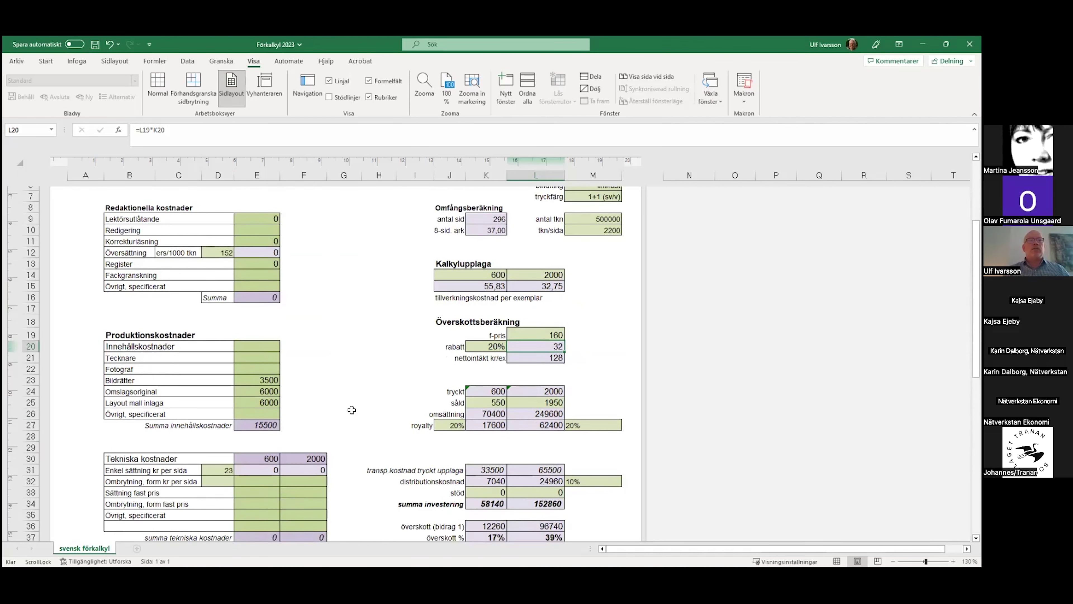
pyautogui.scroll(-3, 352, 408)
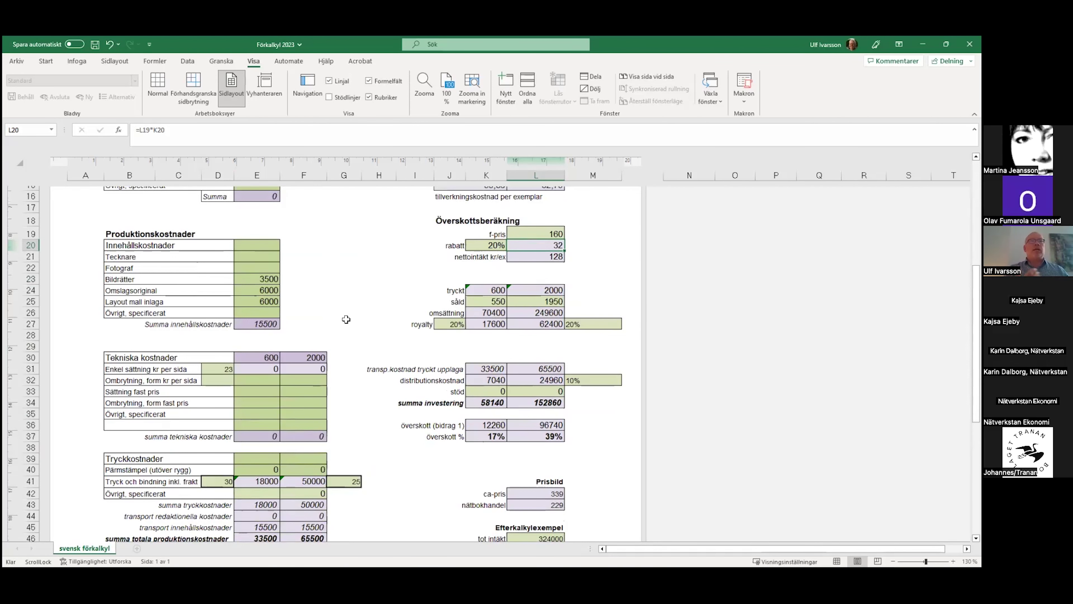
pyautogui.scroll(3, 381, 300)
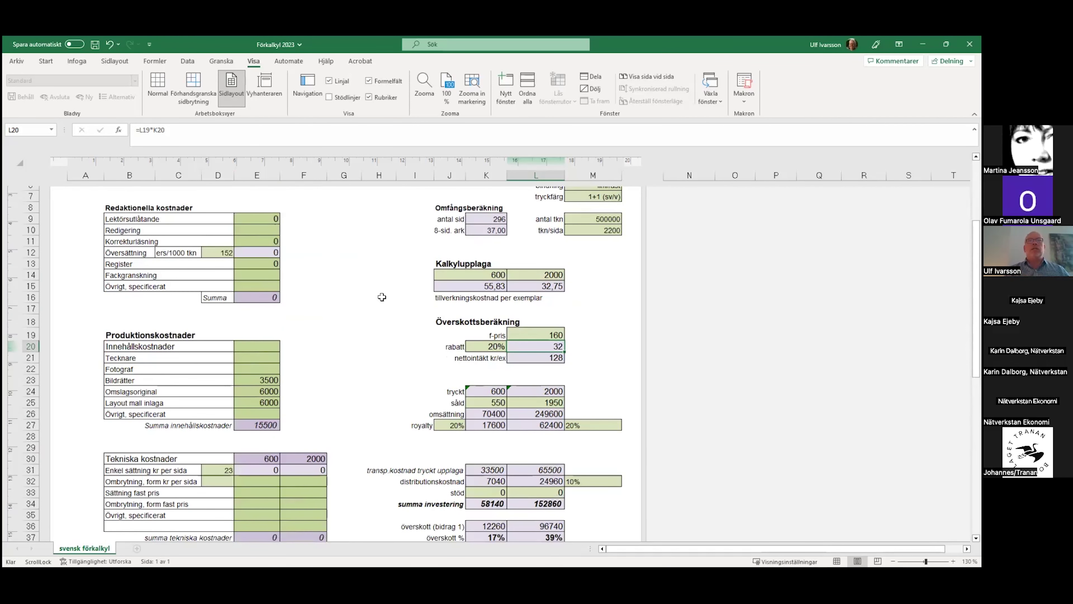
pyautogui.scroll(1, 355, 297)
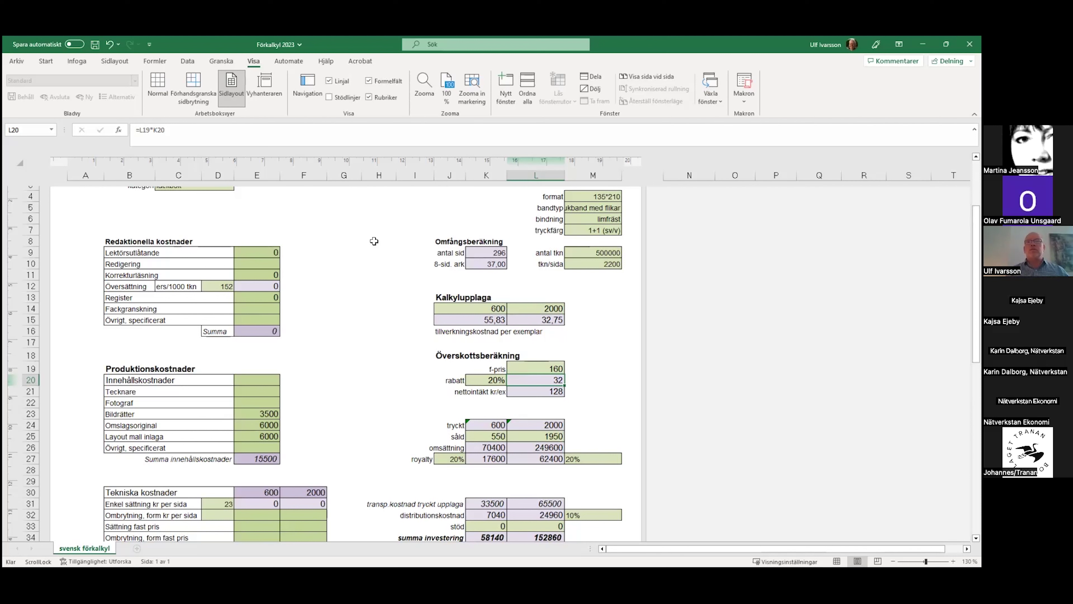
# - Examine the two print runs under Kalkylupplaga and the f-pris under Överskottsberäkning
pyautogui.click(380, 296)
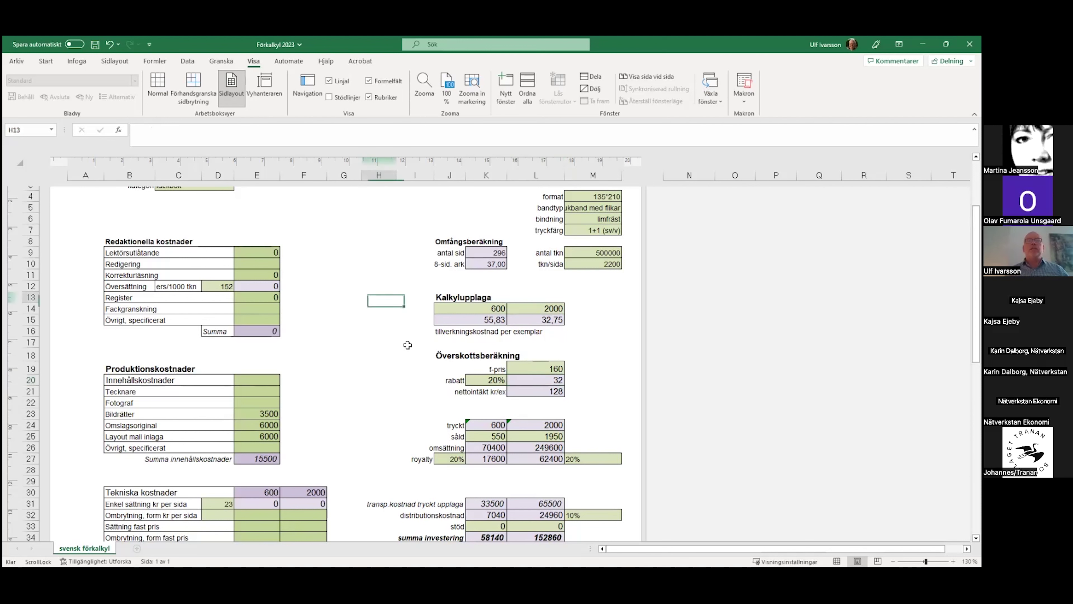
pyautogui.click(462, 307)
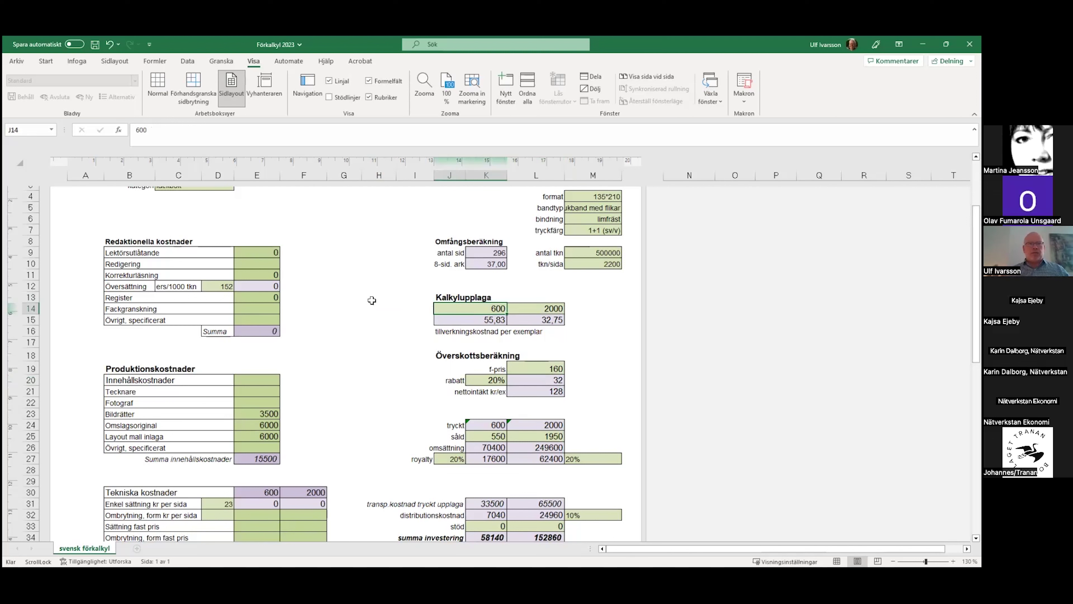
pyautogui.scroll(-1, 371, 301)
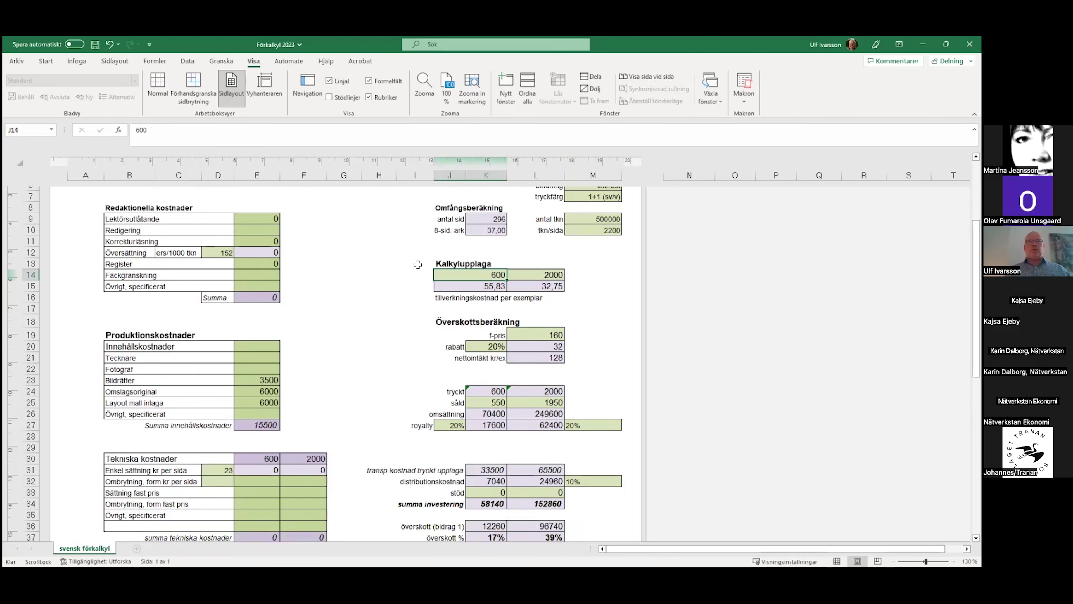
pyautogui.click(353, 274)
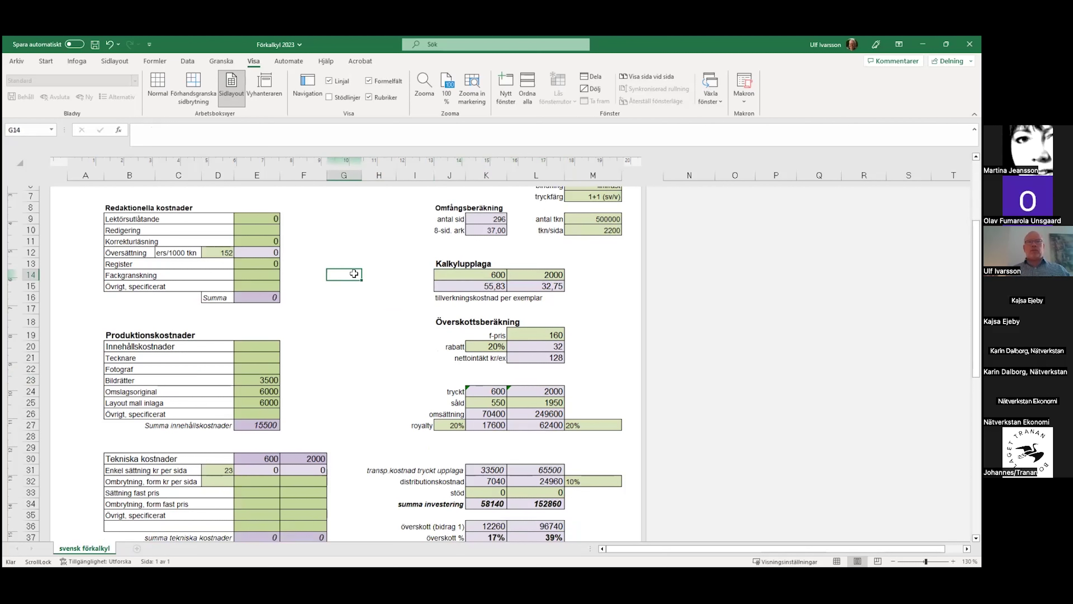
pyautogui.click(383, 337)
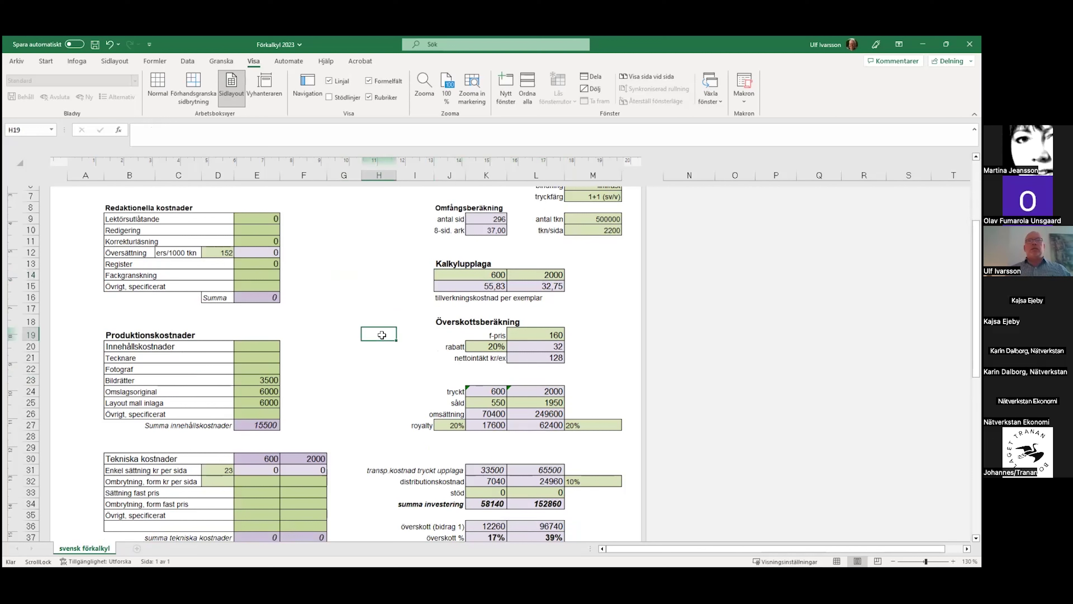
pyautogui.scroll(-1, 382, 335)
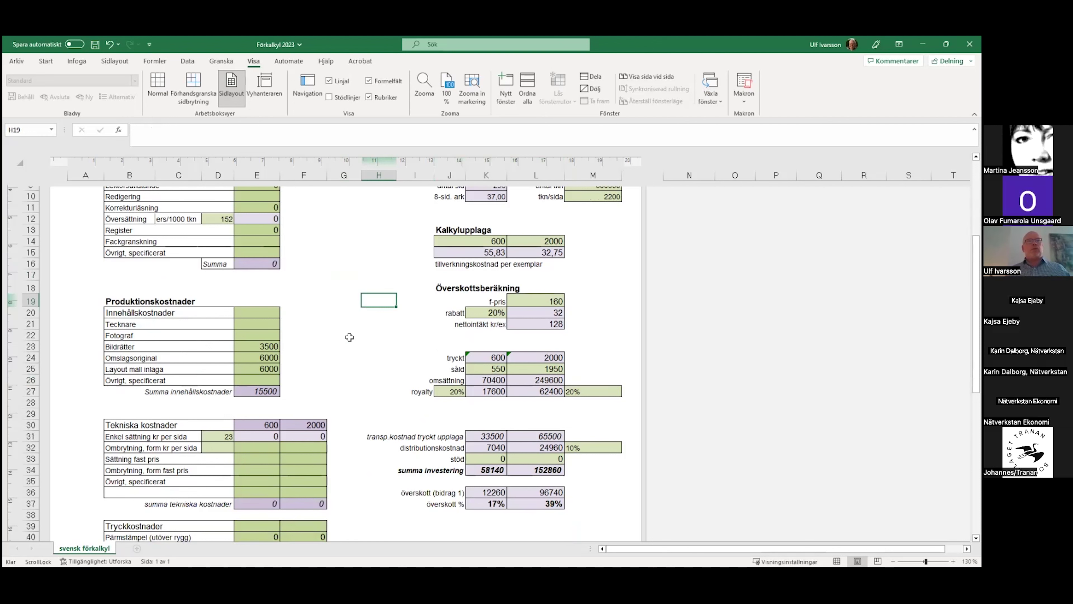
pyautogui.click(534, 301)
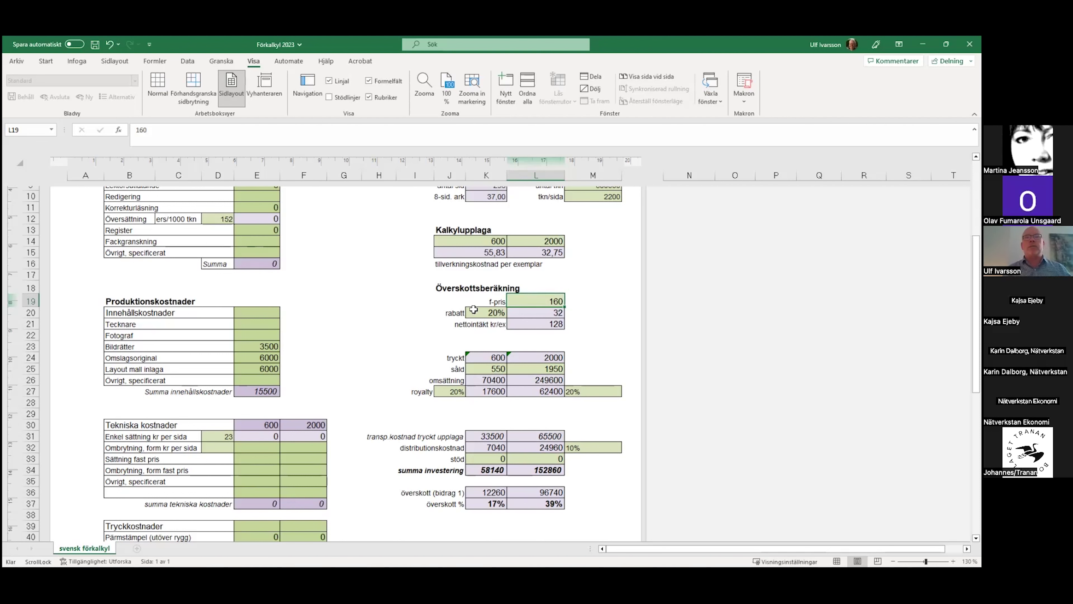
pyautogui.click(399, 303)
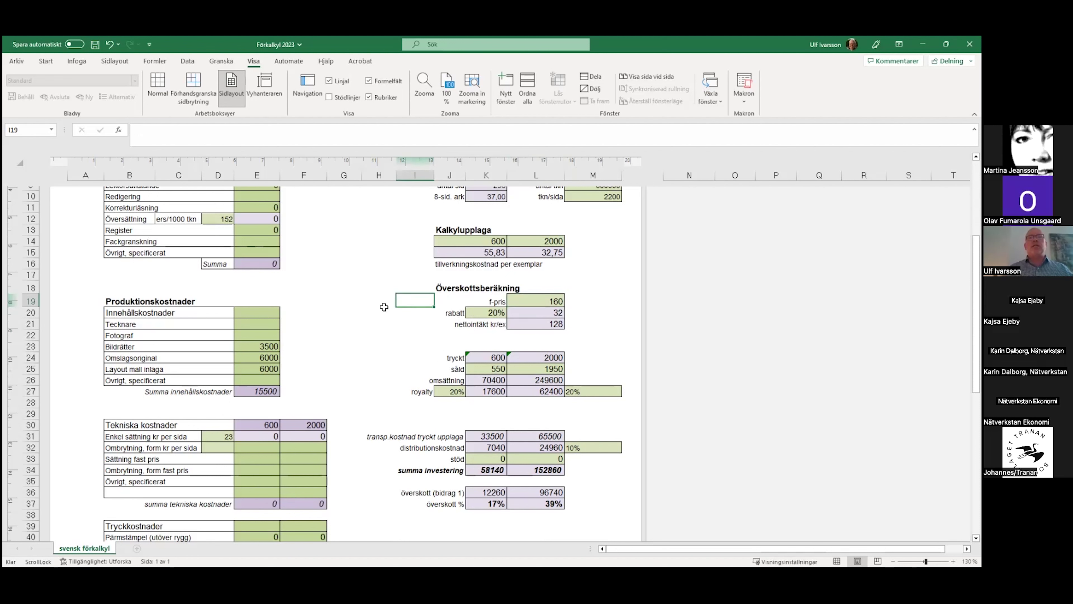
pyautogui.click(376, 347)
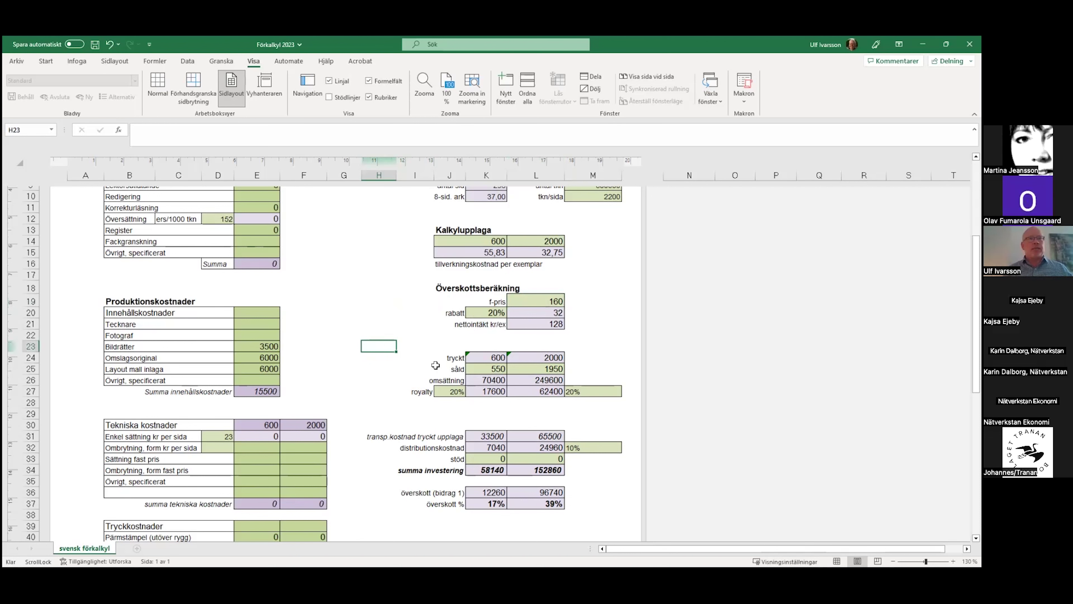
# - Examine the royalty rate, stöd and överskott % for the first print run, plus the Prisbild and Efterkalkylexempel sections
pyautogui.scroll(-1, 436, 365)
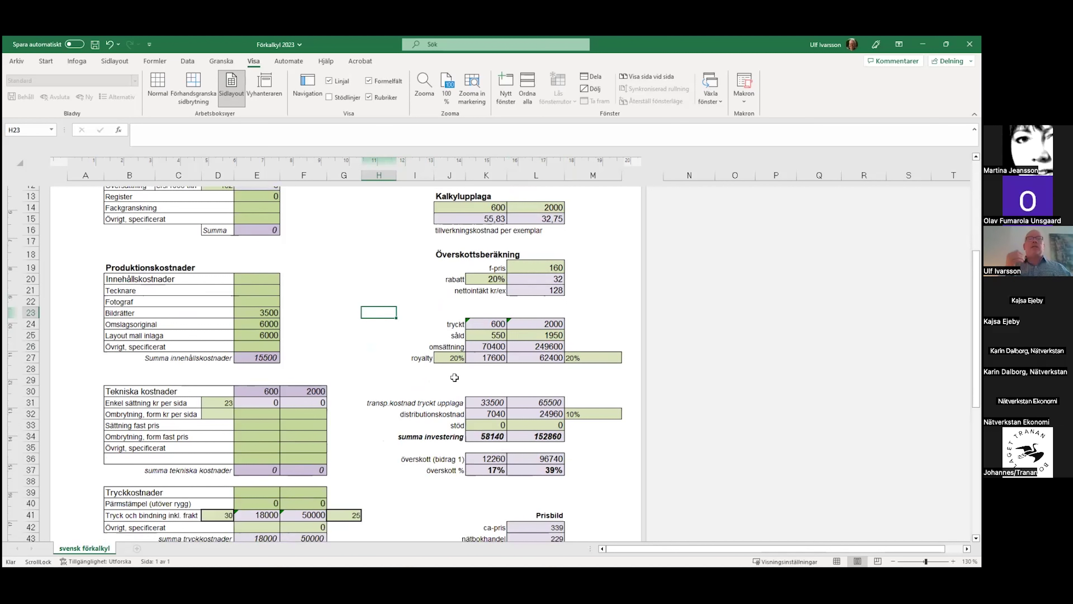
pyautogui.click(448, 360)
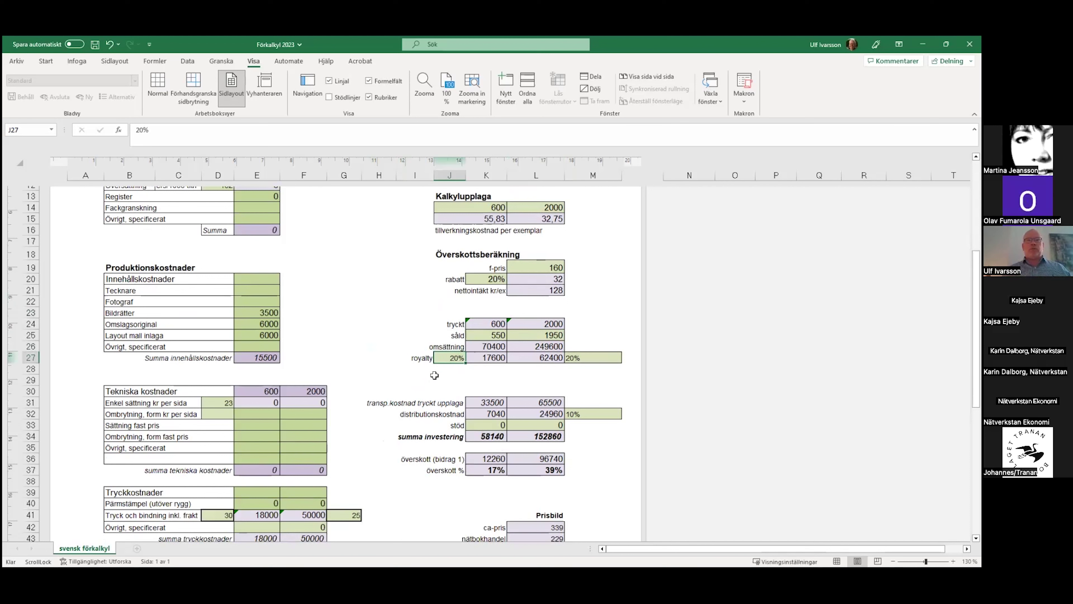
pyautogui.click(427, 392)
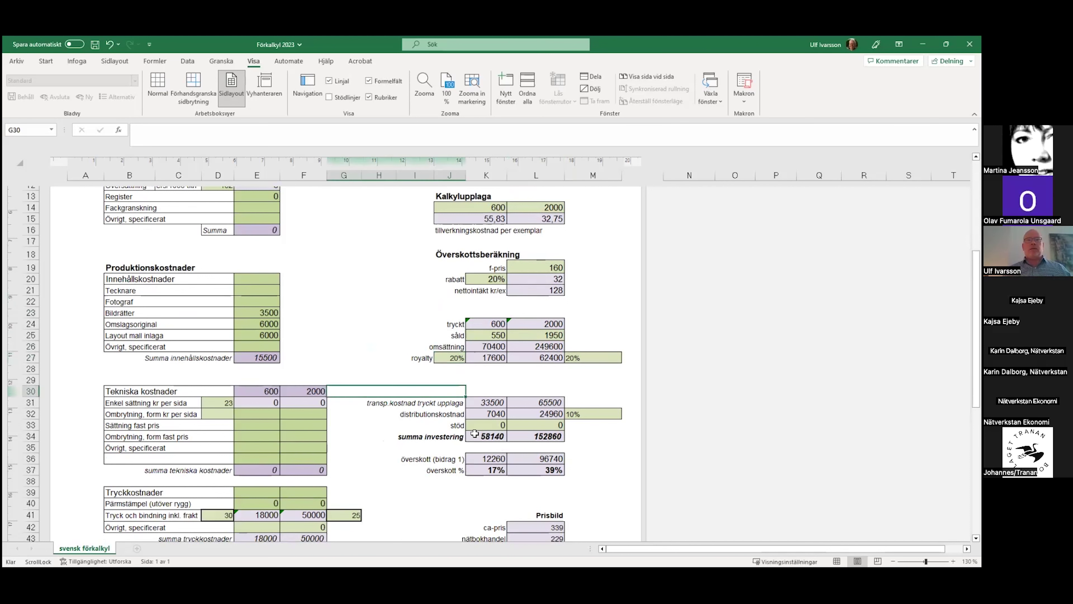
pyautogui.click(478, 425)
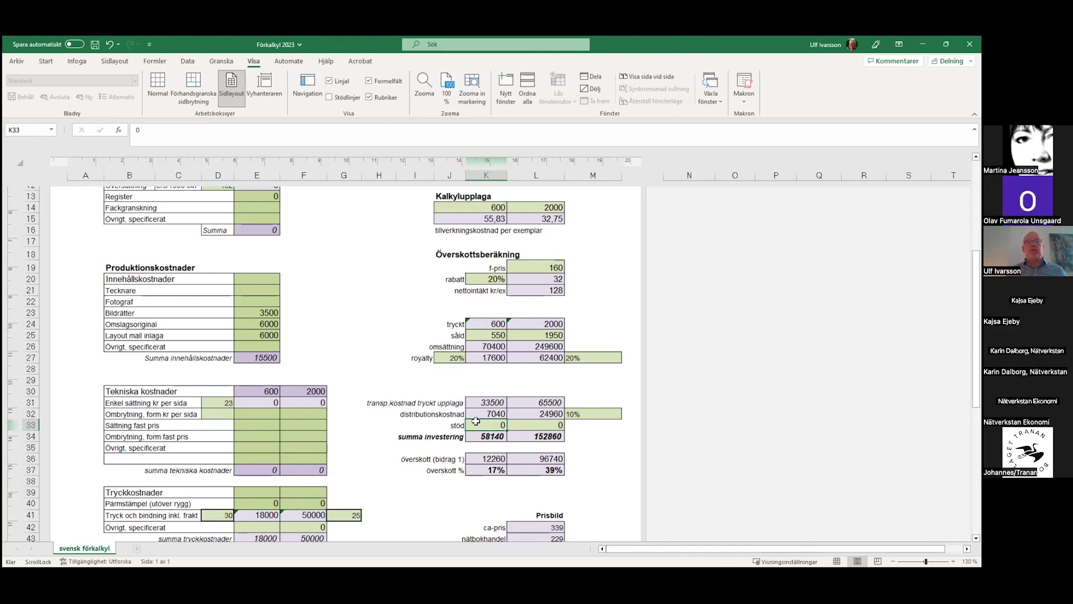
pyautogui.click(399, 348)
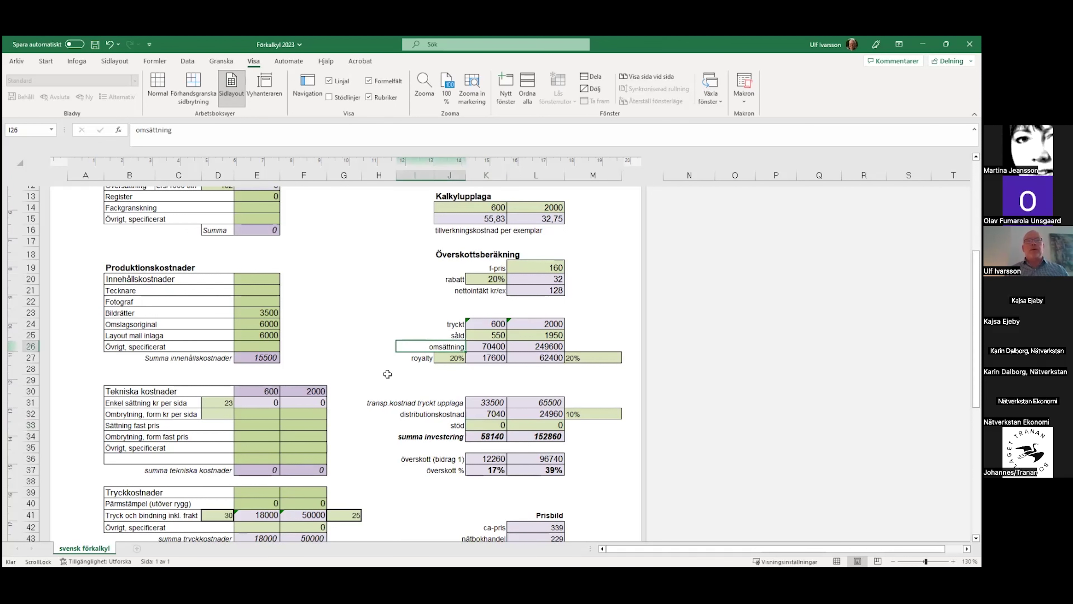
pyautogui.click(495, 469)
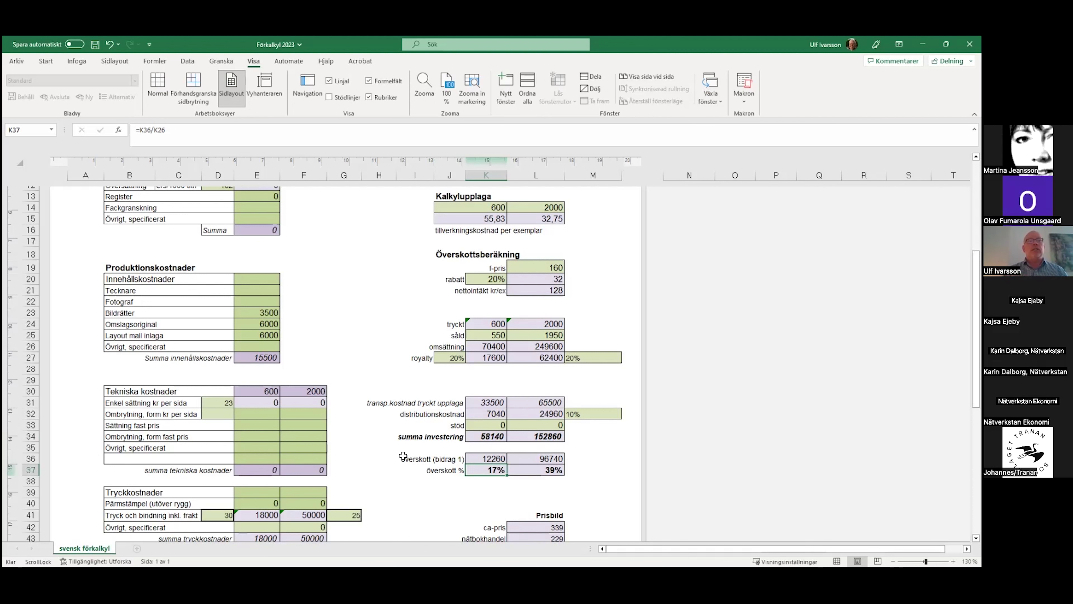
pyautogui.scroll(-1, 355, 455)
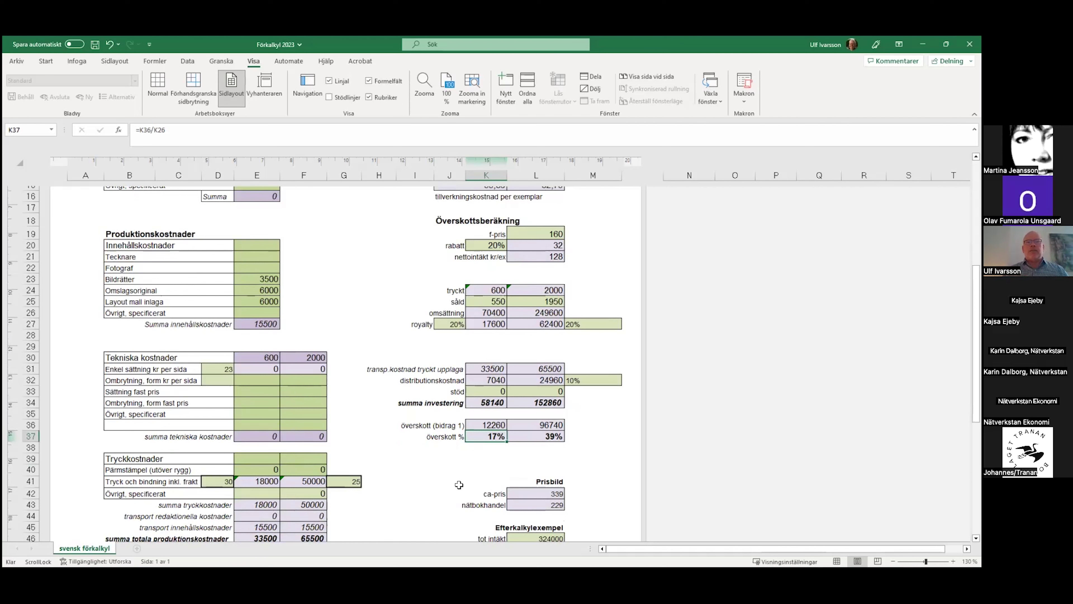
pyautogui.scroll(-1, 459, 485)
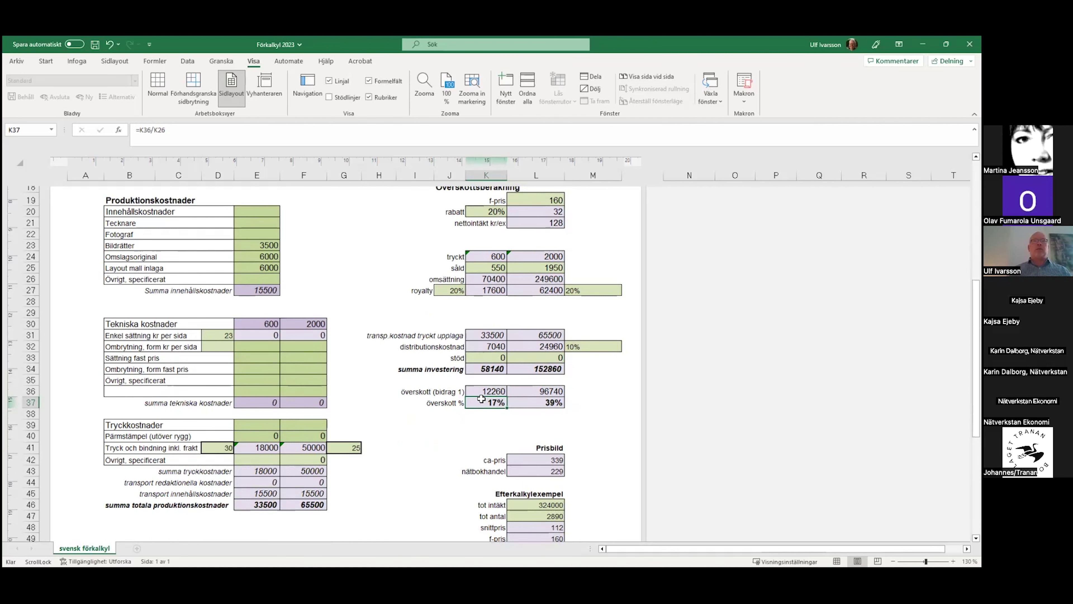
pyautogui.click(389, 234)
pyautogui.scroll(2, 389, 234)
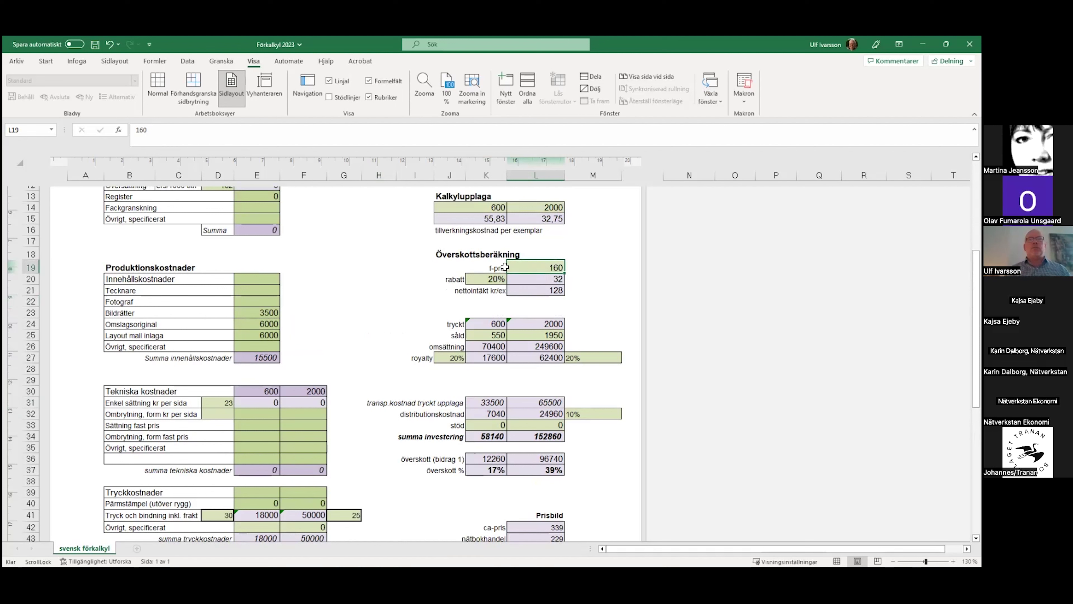
# - Set the first print run under Kalkylupplaga to 6000 copies
pyautogui.click(402, 267)
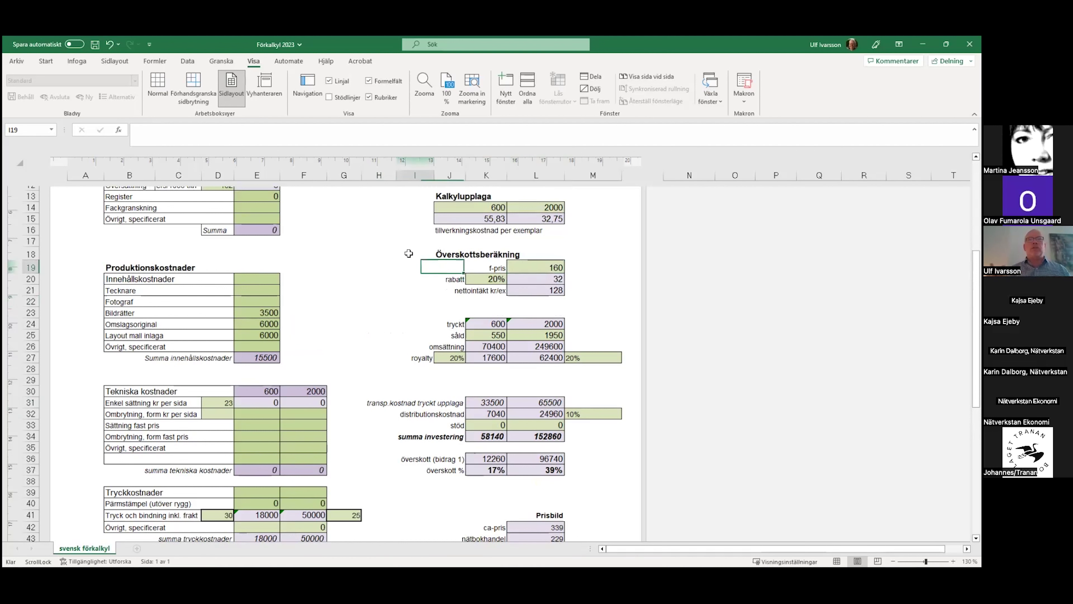
pyautogui.click(459, 205)
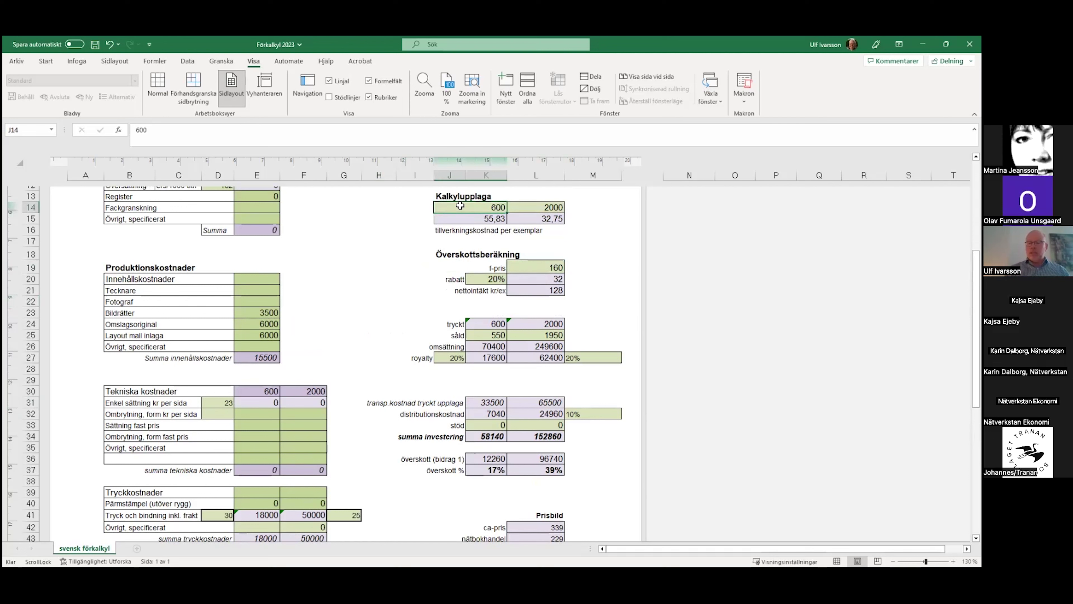
pyautogui.write('6')
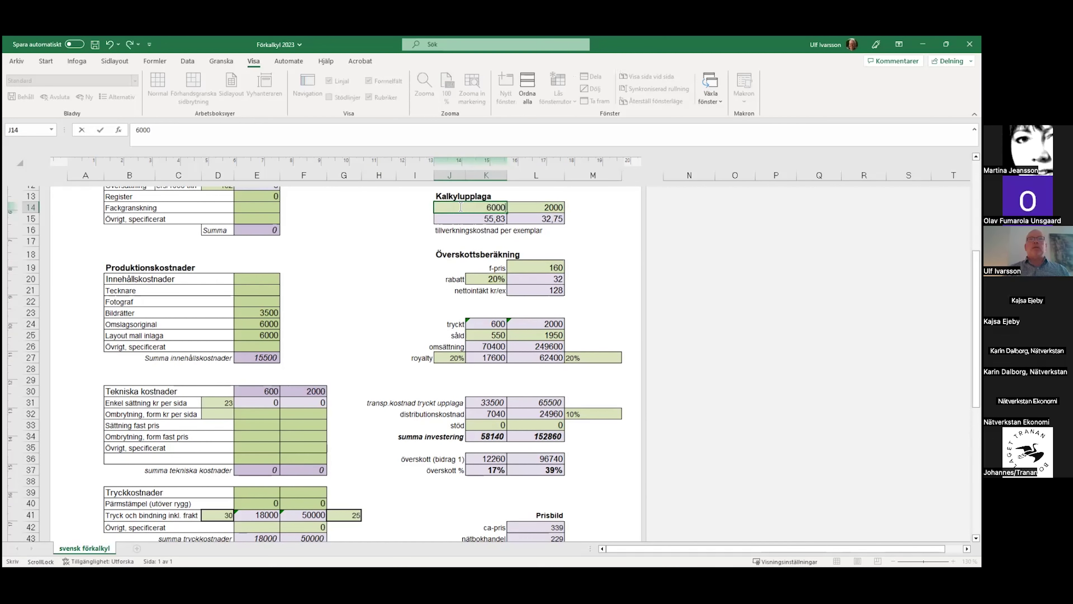
pyautogui.write('000')
pyautogui.press('Return')
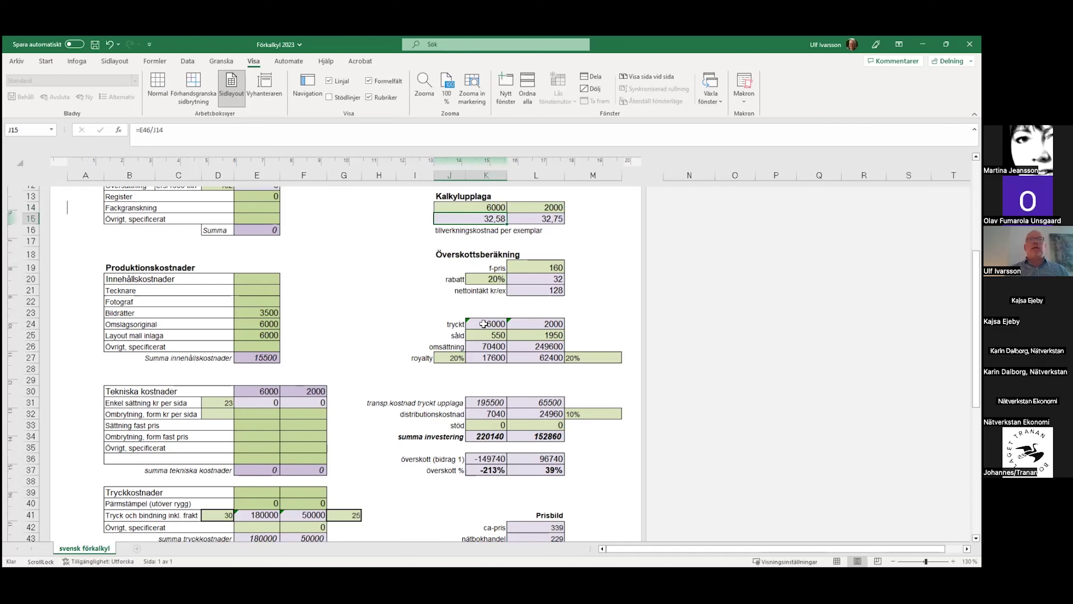
# - Set the number of sold copies (såld) for the first print run to 5500
pyautogui.click(484, 336)
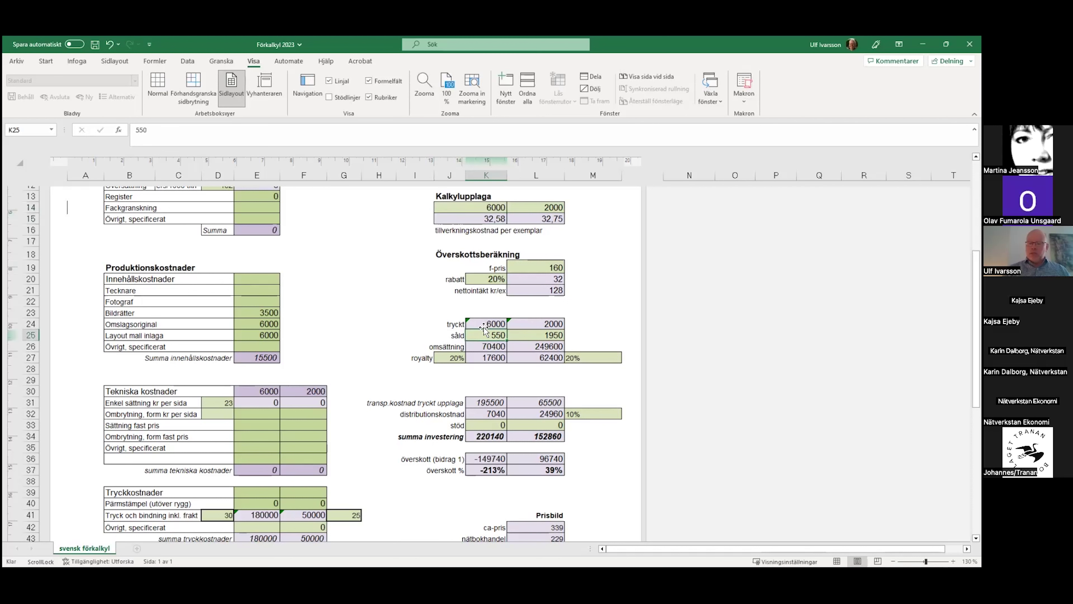
pyautogui.doubleClick(485, 332)
pyautogui.write('0')
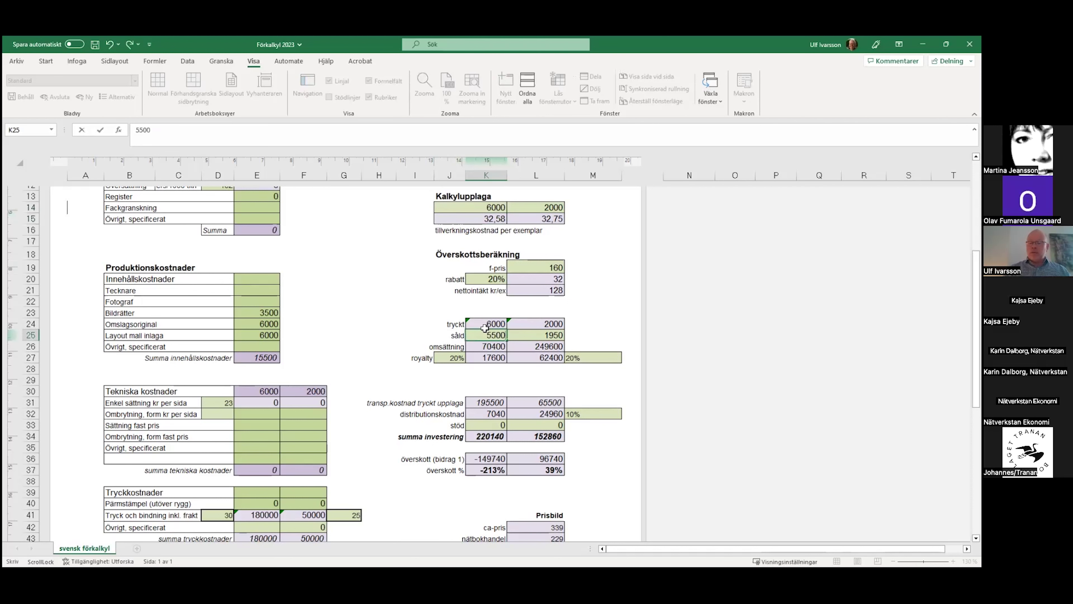
pyautogui.press('Return')
pyautogui.click(405, 324)
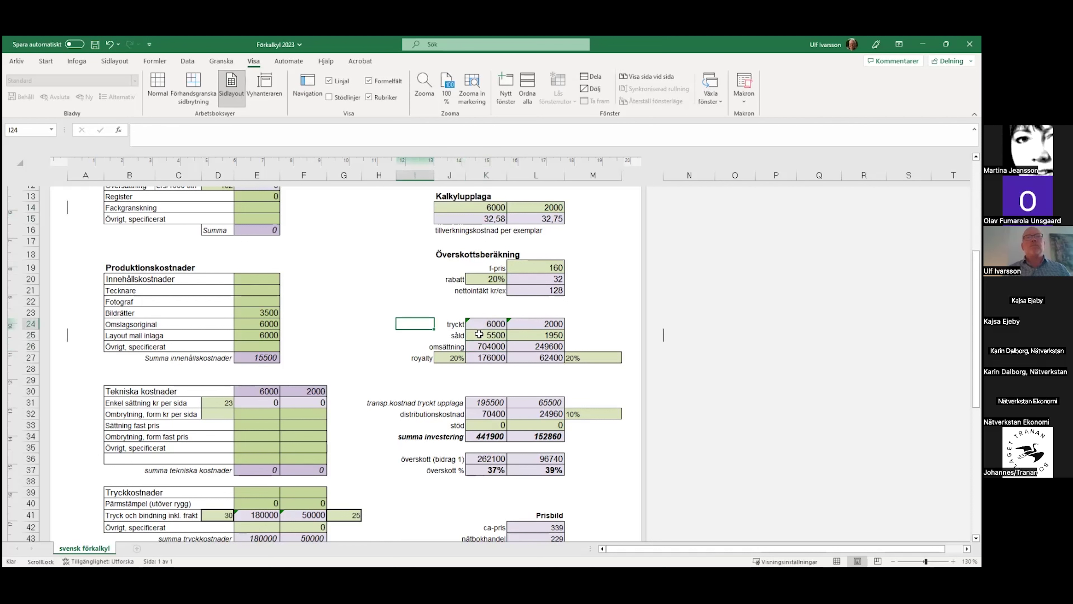
# - Set the first print run under Kalkylupplaga to 600 copies and its number of sold copies (såld) to 550
pyautogui.click(458, 206)
pyautogui.write('600')
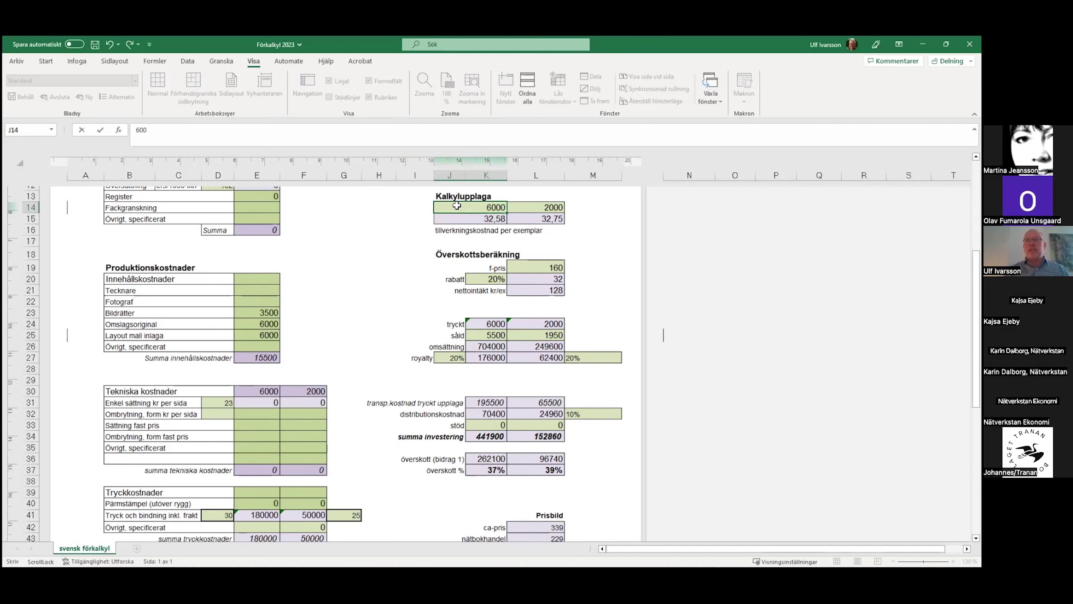
pyautogui.press('Return')
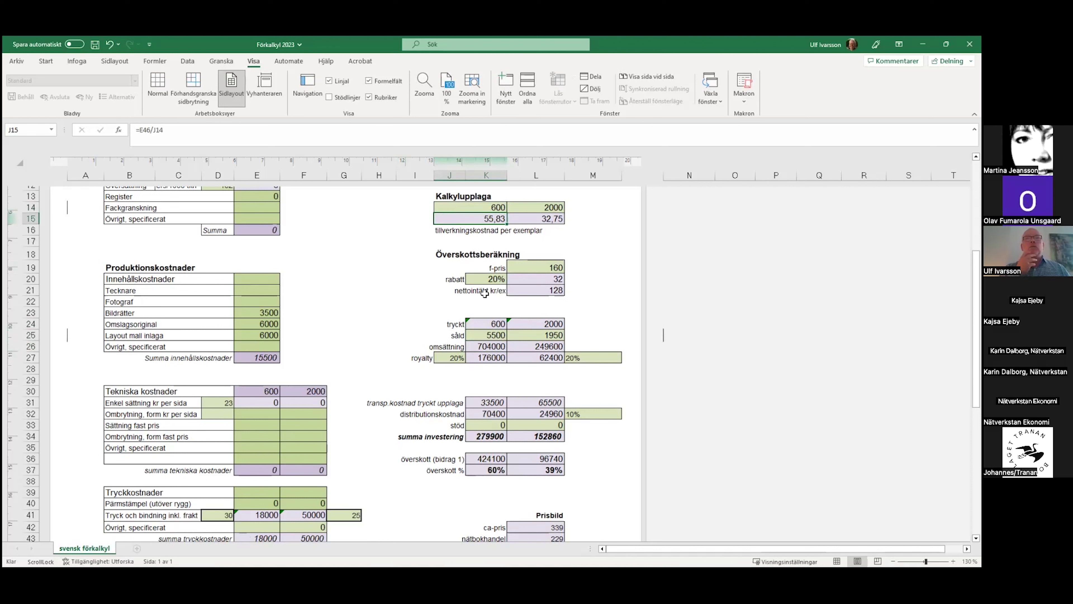
pyautogui.click(498, 338)
pyautogui.write('55')
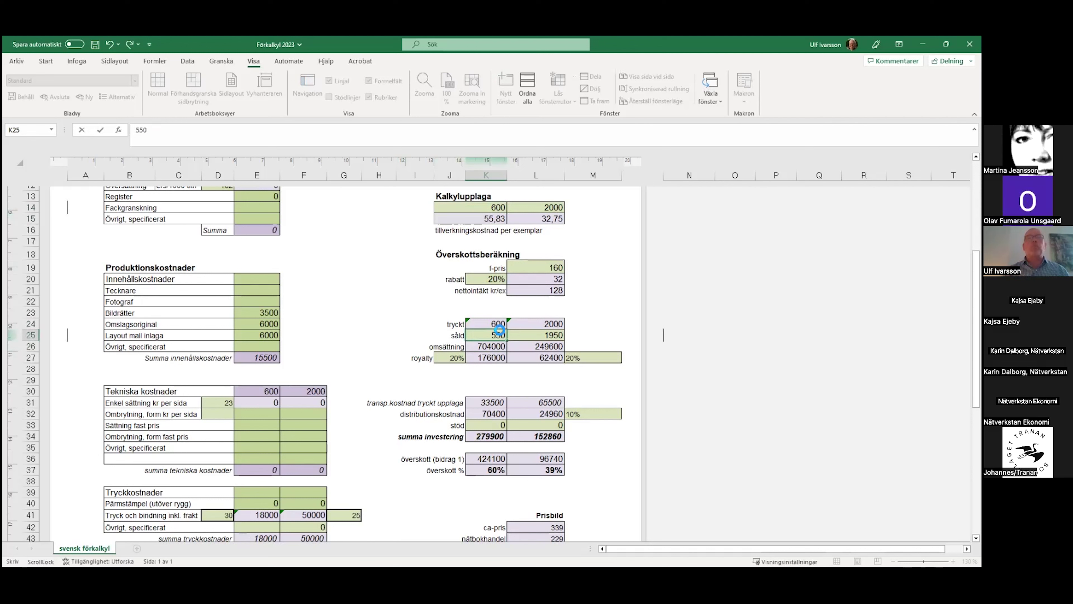
pyautogui.press('Return')
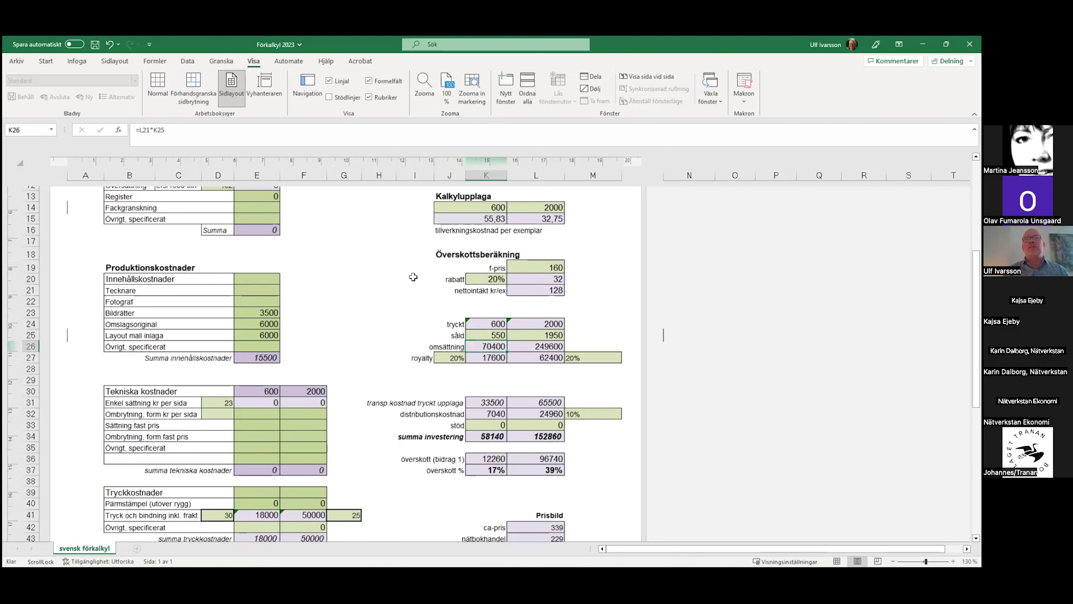
# - Under Överskottsberäkning, set the f-pris to 180 and the rabatt to 10%
pyautogui.click(544, 267)
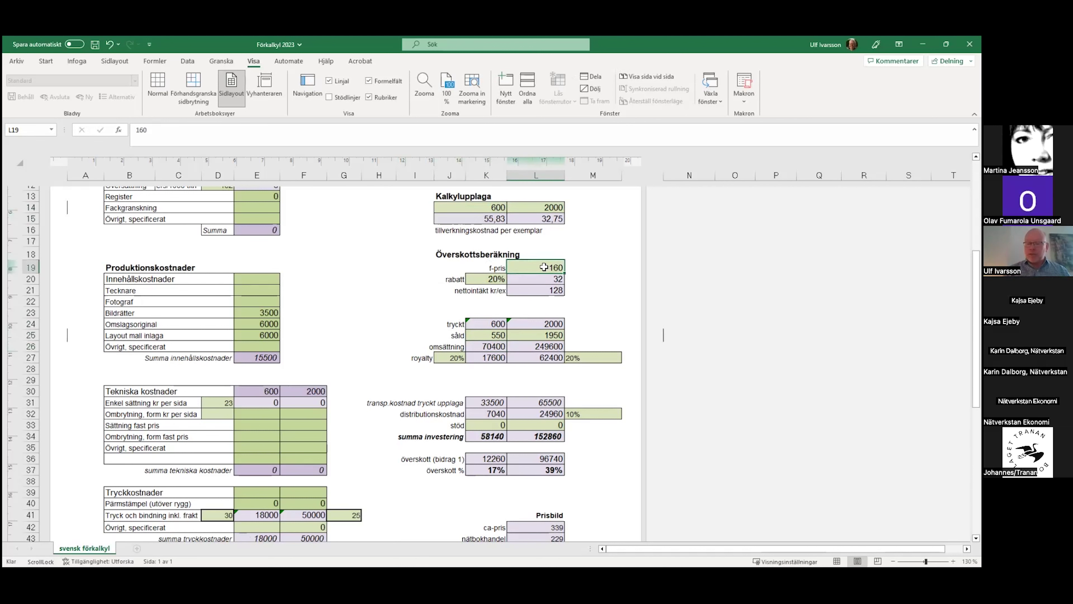
pyautogui.write('180')
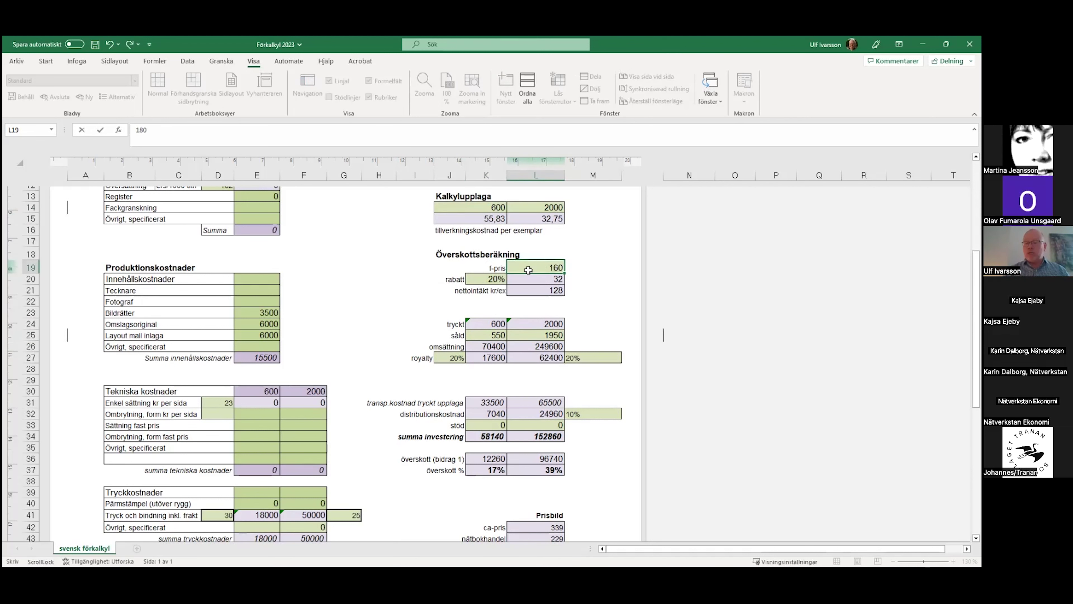
pyautogui.press('Return')
pyautogui.click(482, 280)
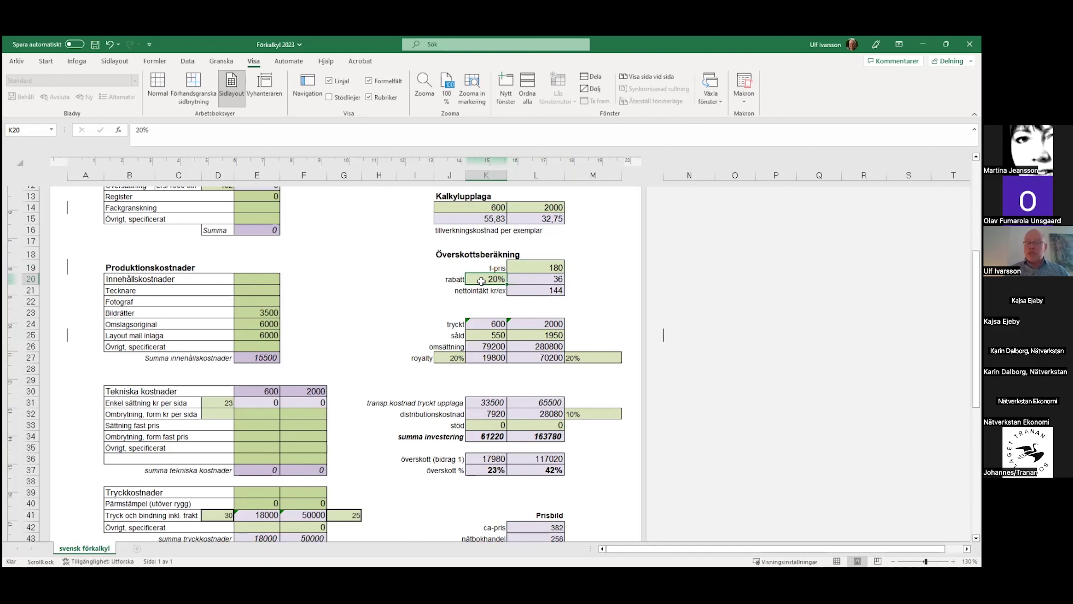
pyautogui.write('10')
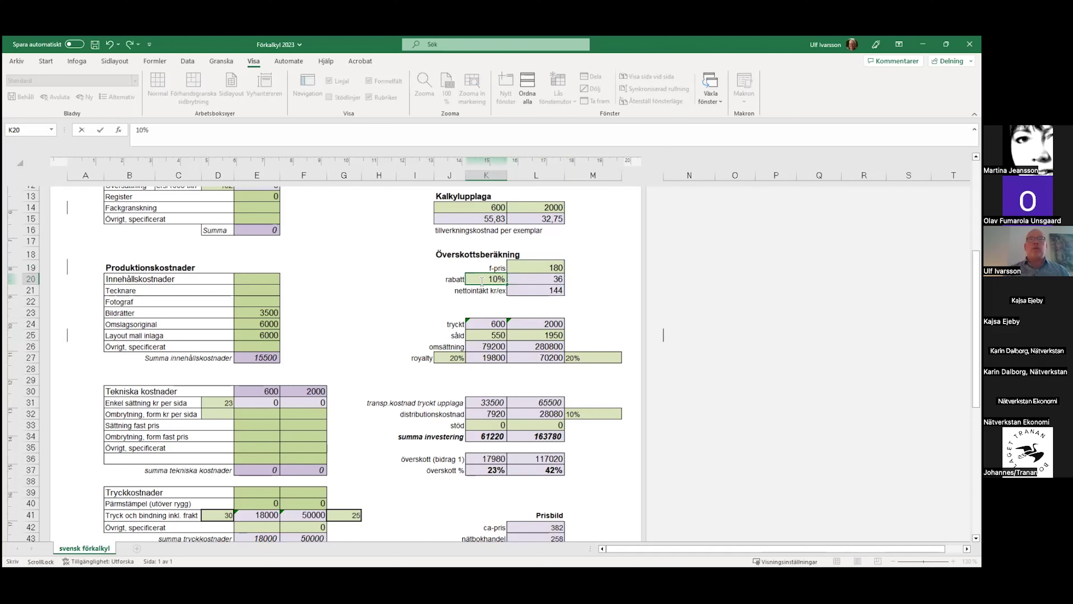
pyautogui.press('Return')
pyautogui.click(418, 265)
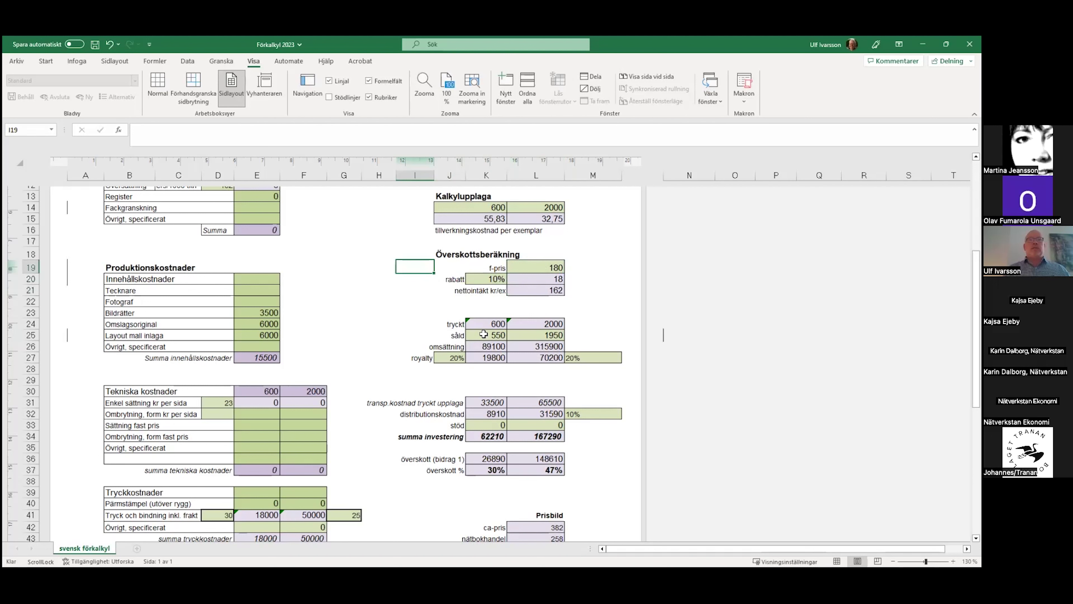
# - Examine the royalty rate and överskott % of the first print run, plus the second print run under Kalkylupplaga and the f-pris
pyautogui.click(447, 357)
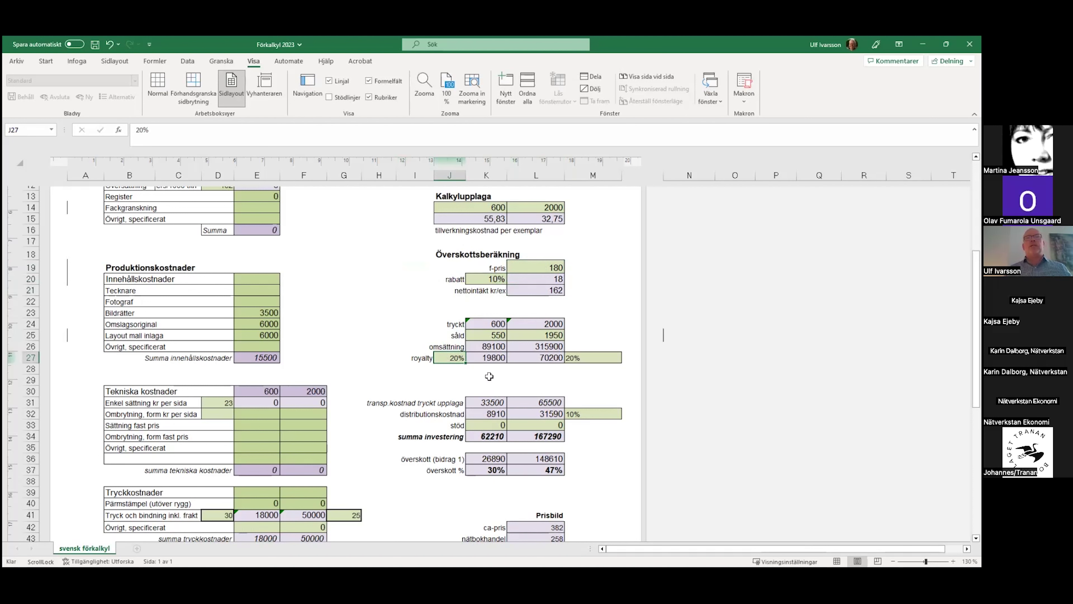
pyautogui.click(484, 369)
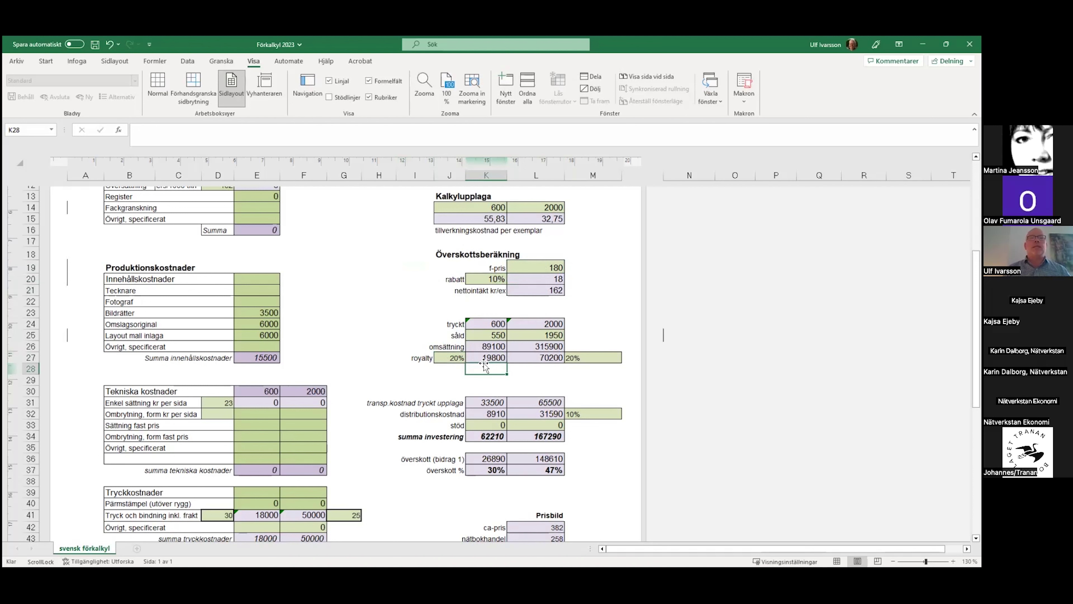
pyautogui.click(440, 381)
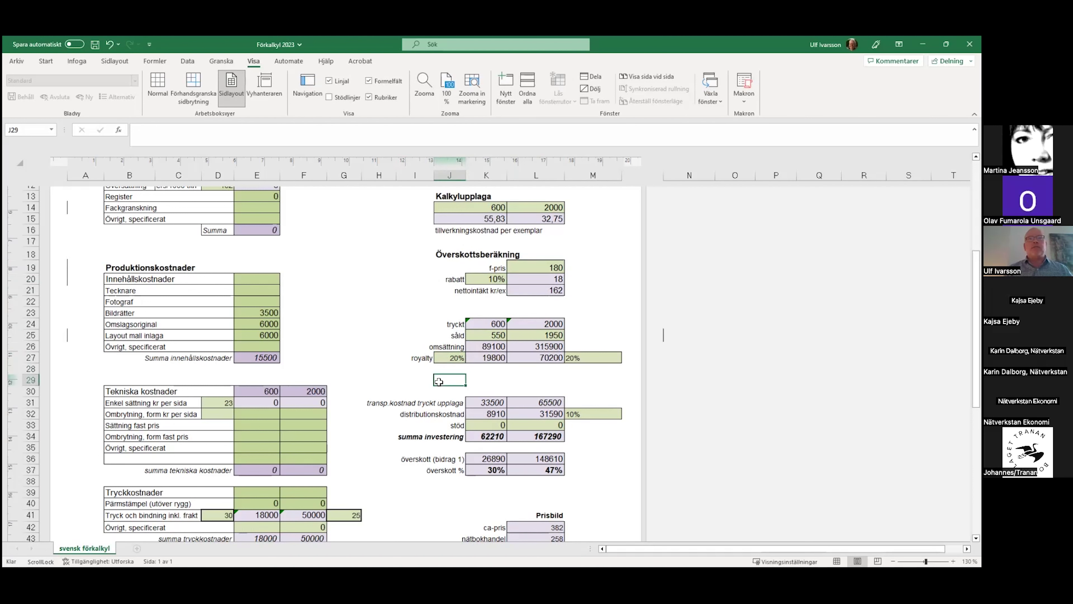
pyautogui.click(481, 382)
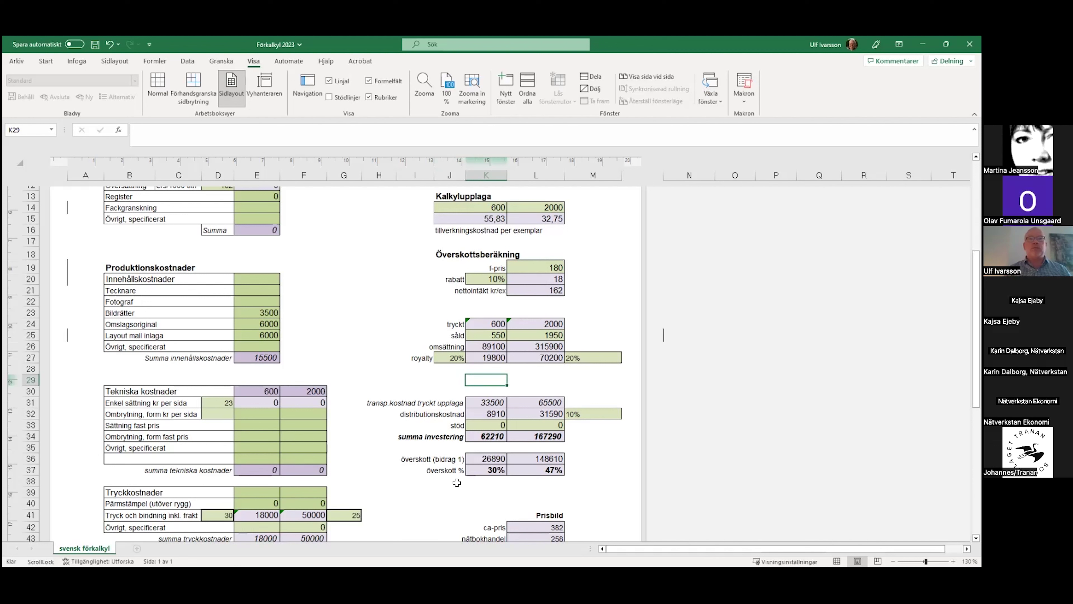
pyautogui.click(473, 469)
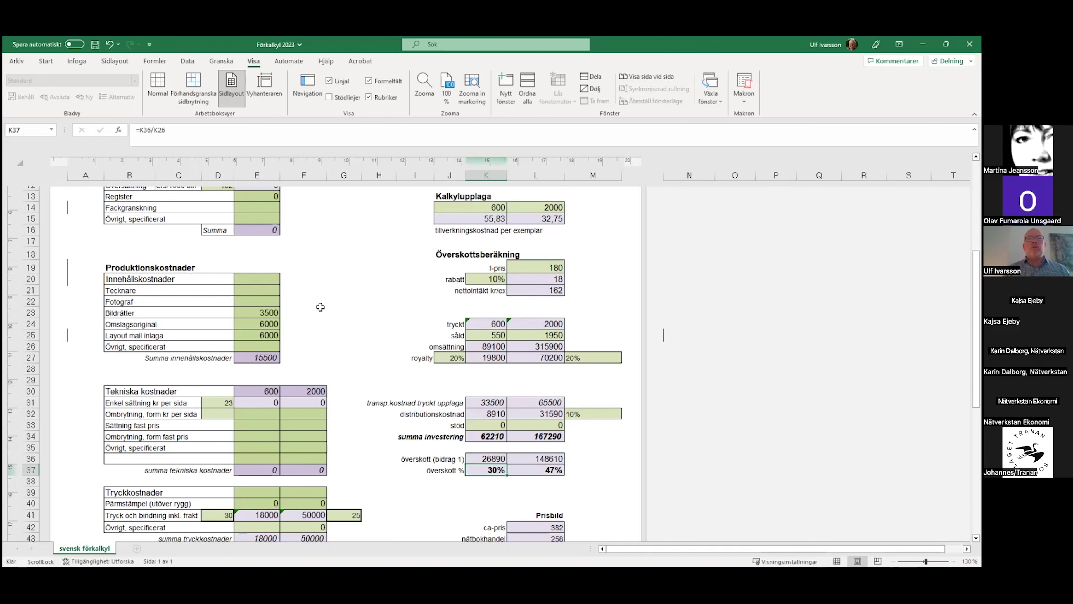
pyautogui.scroll(3, 356, 278)
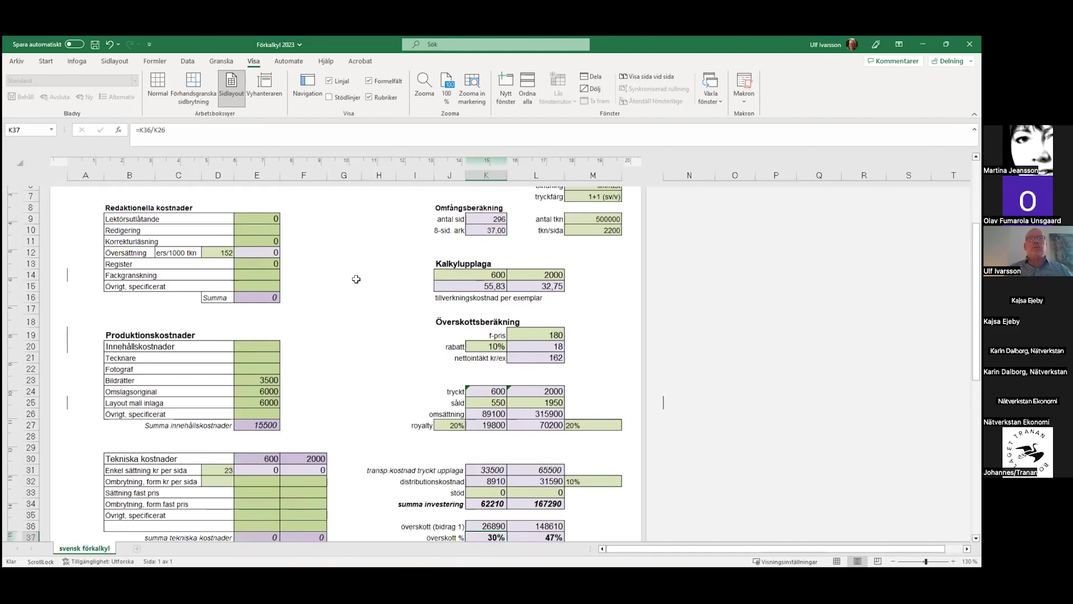
pyautogui.scroll(-1, 356, 277)
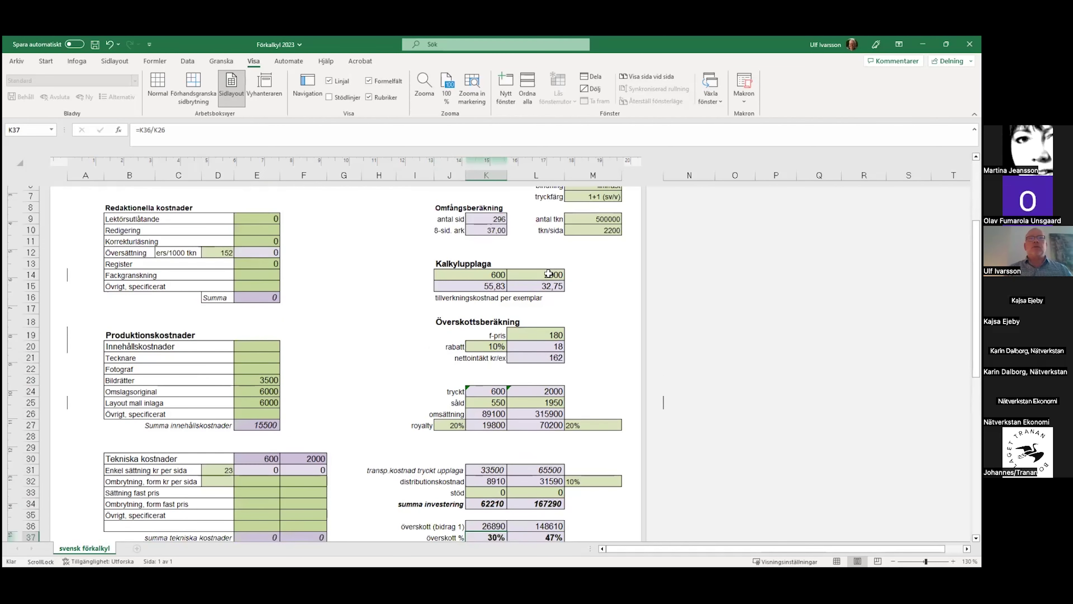
pyautogui.click(548, 273)
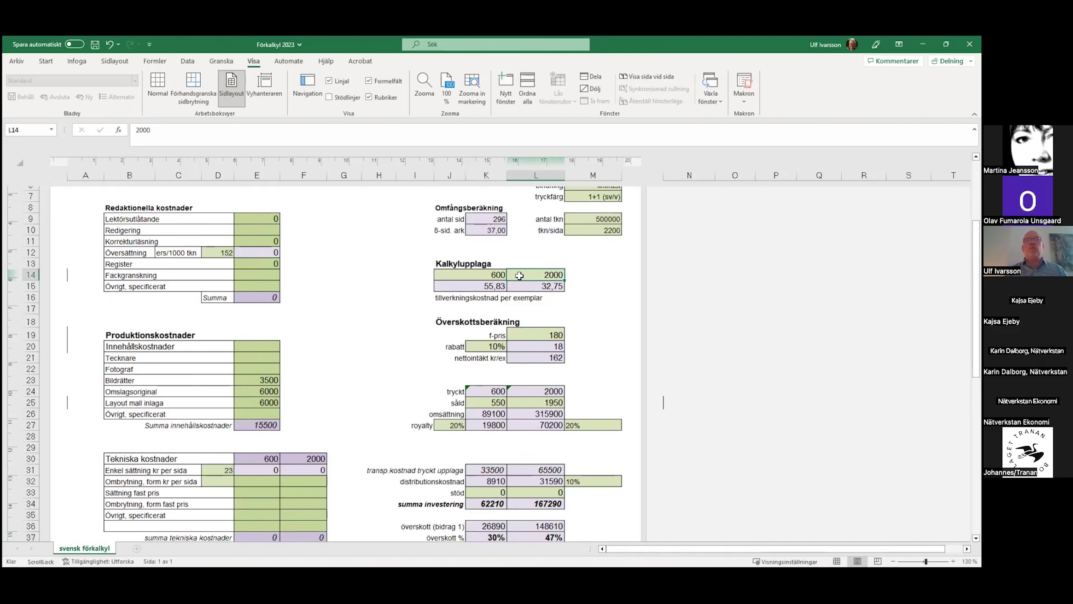
pyautogui.click(548, 337)
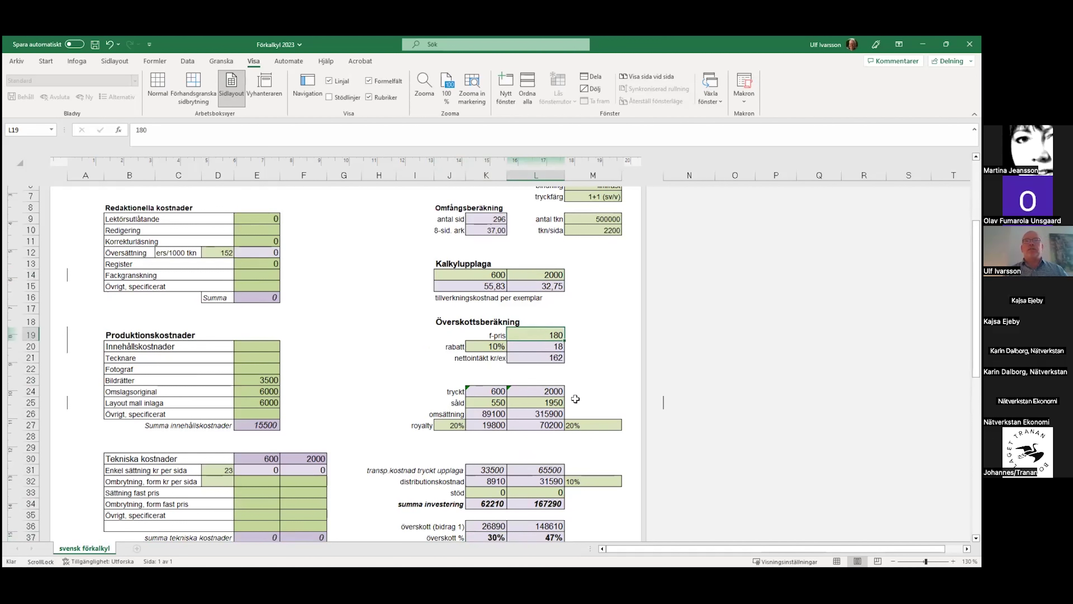
# - Set the royalty rate for the second print run to 22% and check its överskott %
pyautogui.scroll(-1, 594, 388)
pyautogui.click(590, 388)
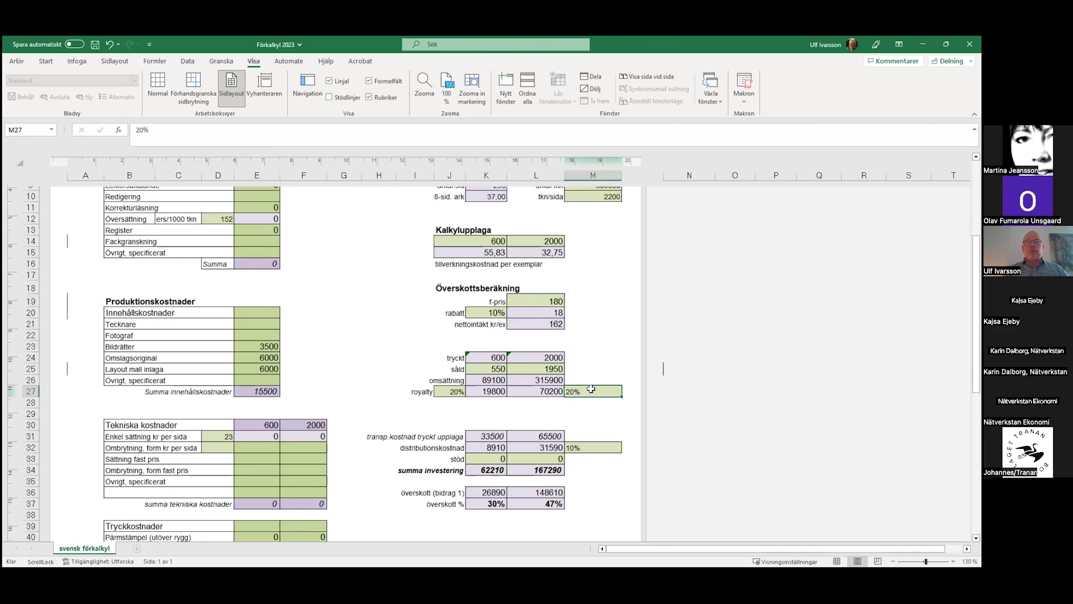
pyautogui.write('22')
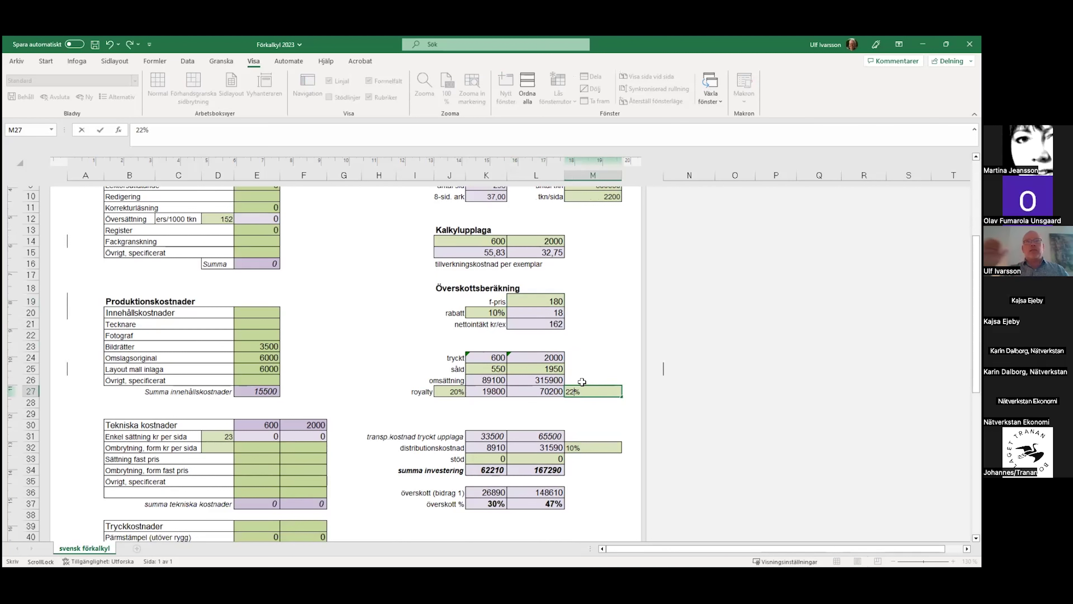
pyautogui.press('Return')
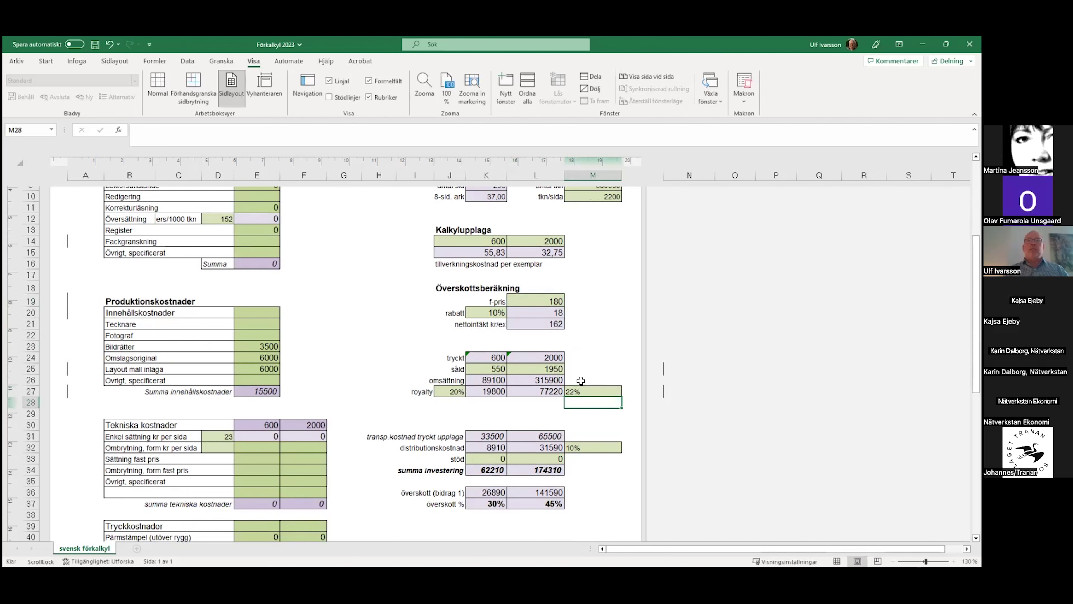
pyautogui.click(582, 371)
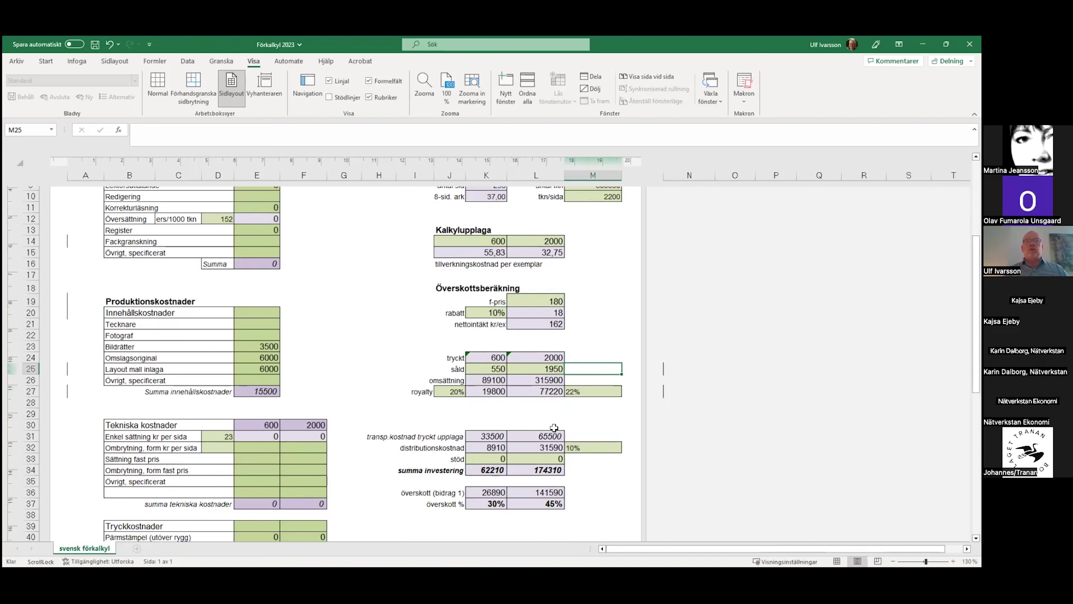
pyautogui.click(554, 504)
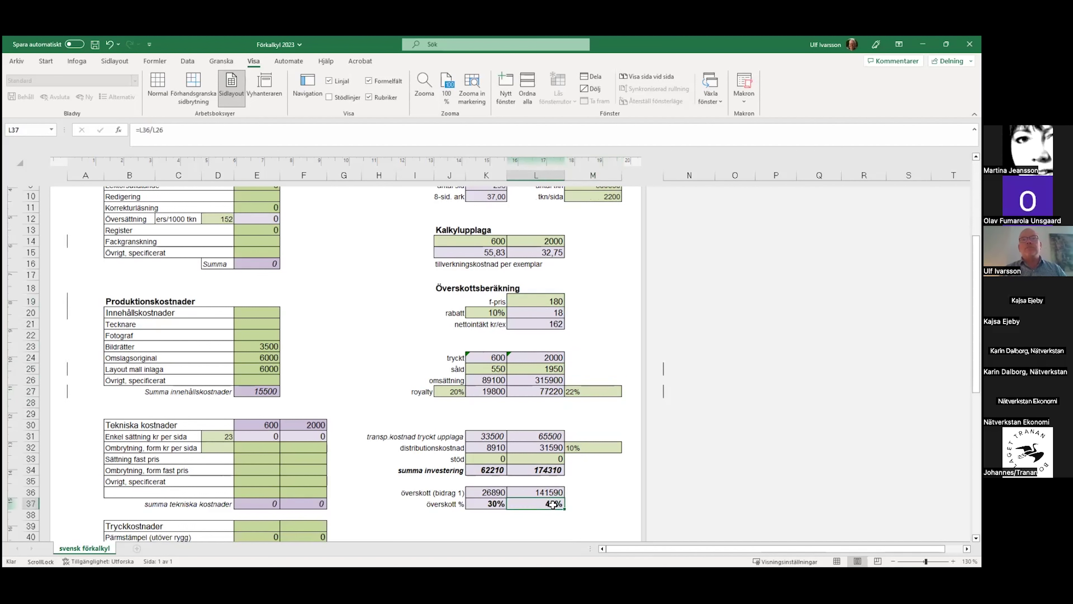
pyautogui.moveTo(512, 524); pyautogui.dragTo(507, 524)
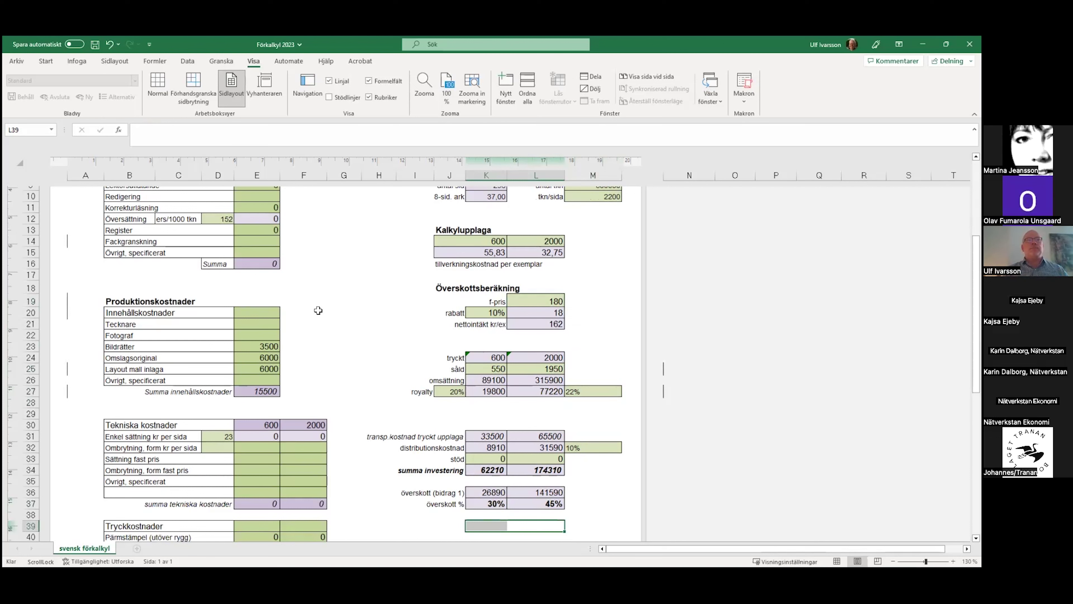
# - Set Bildrätter, Omslagsoriginal and Layout mall inlaga under Produktionskostnader to 0
pyautogui.scroll(-2, 377, 334)
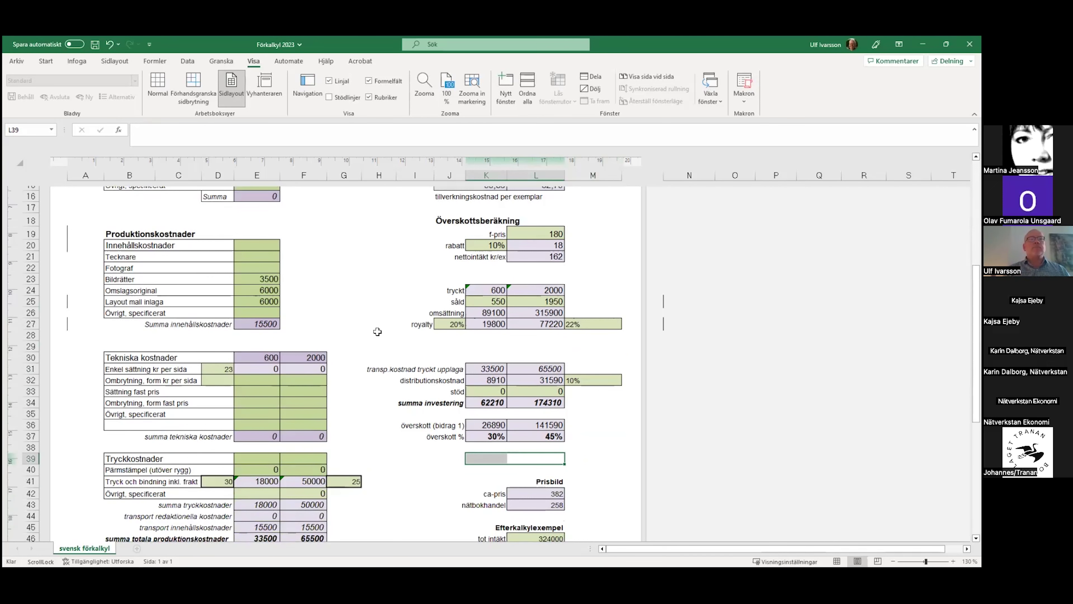
pyautogui.scroll(1, 368, 333)
pyautogui.click(248, 314)
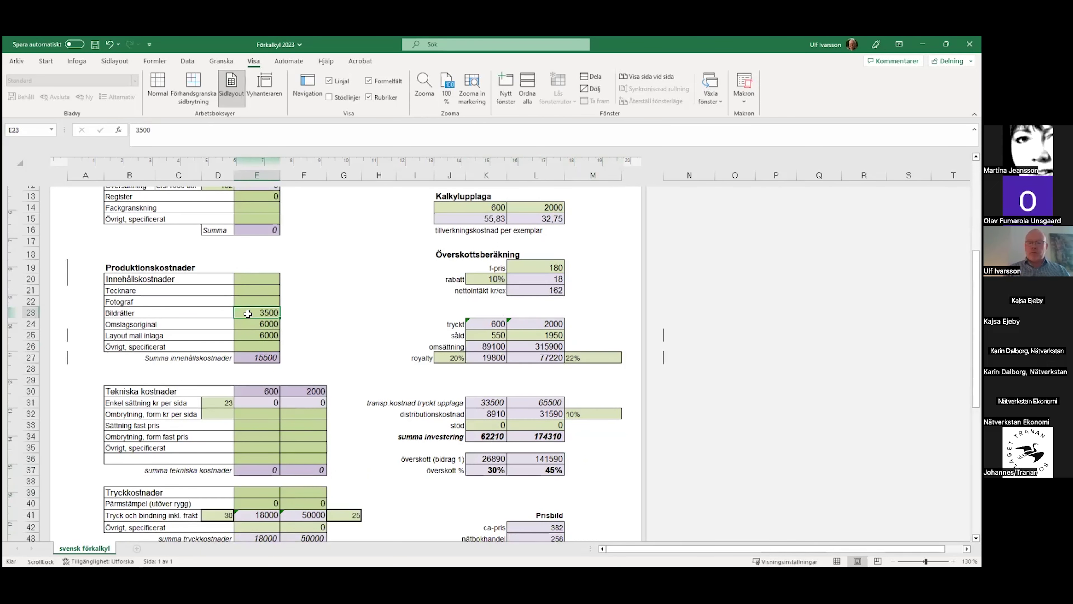
pyautogui.write('0')
pyautogui.press('Return')
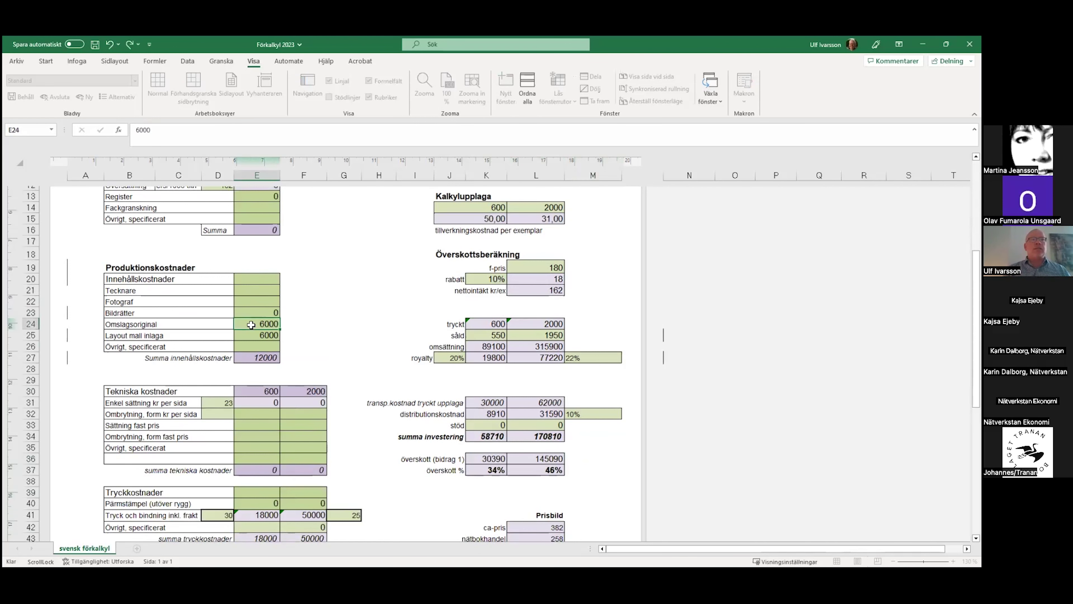
pyautogui.hscroll(1, 251, 324)
pyautogui.write('0')
pyautogui.press('Return')
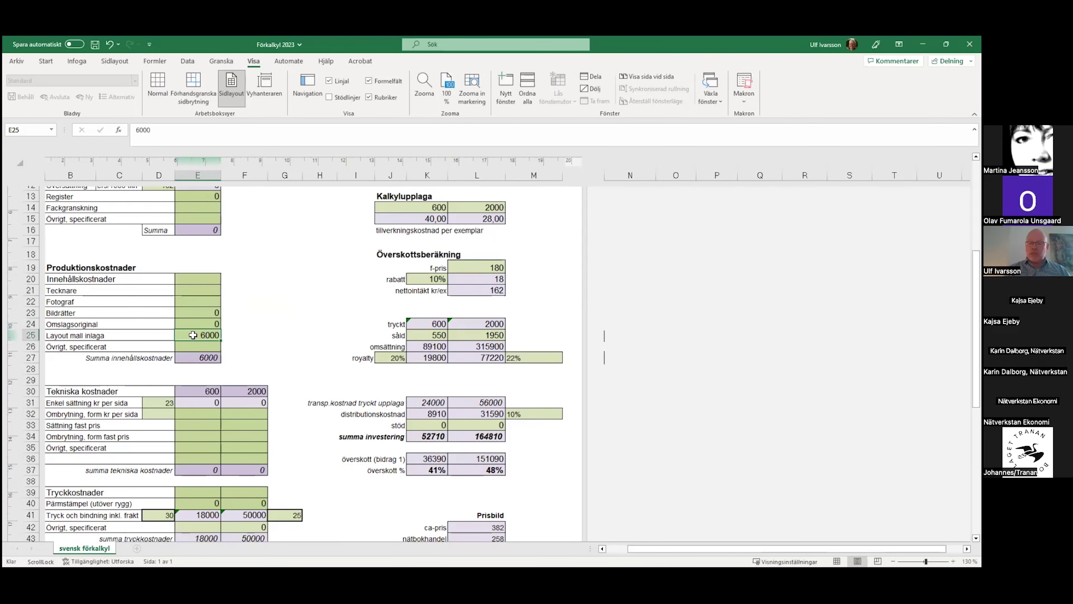
pyautogui.write('0')
pyautogui.press('Return')
# - Examine the överskott % for both print runs, the Kalkylupplaga figures, the f-pris and the first print run's sold copies
pyautogui.scroll(3, 267, 357)
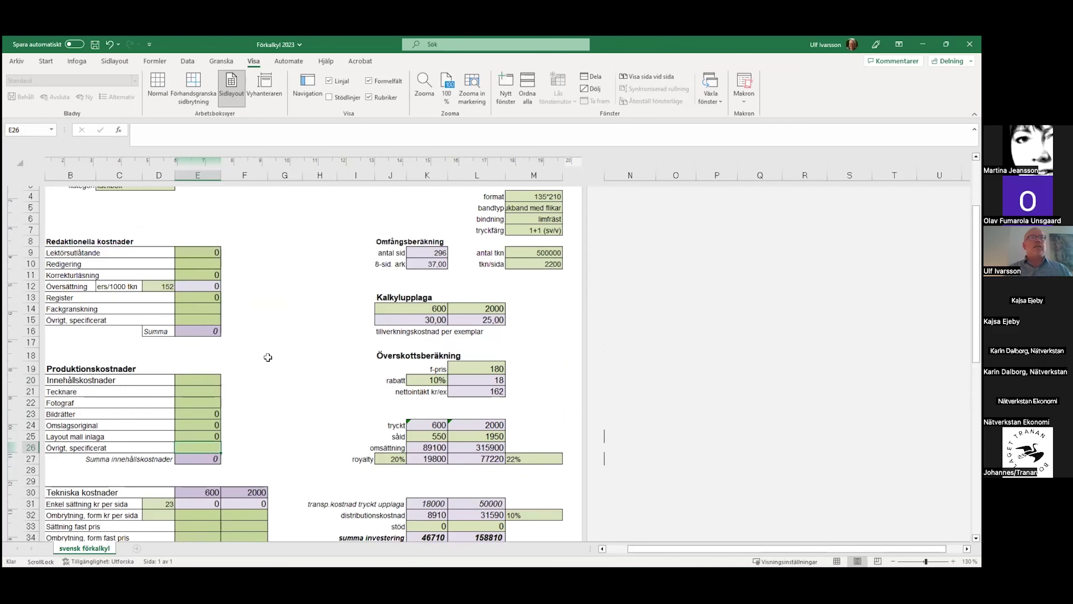
pyautogui.scroll(-2, 268, 357)
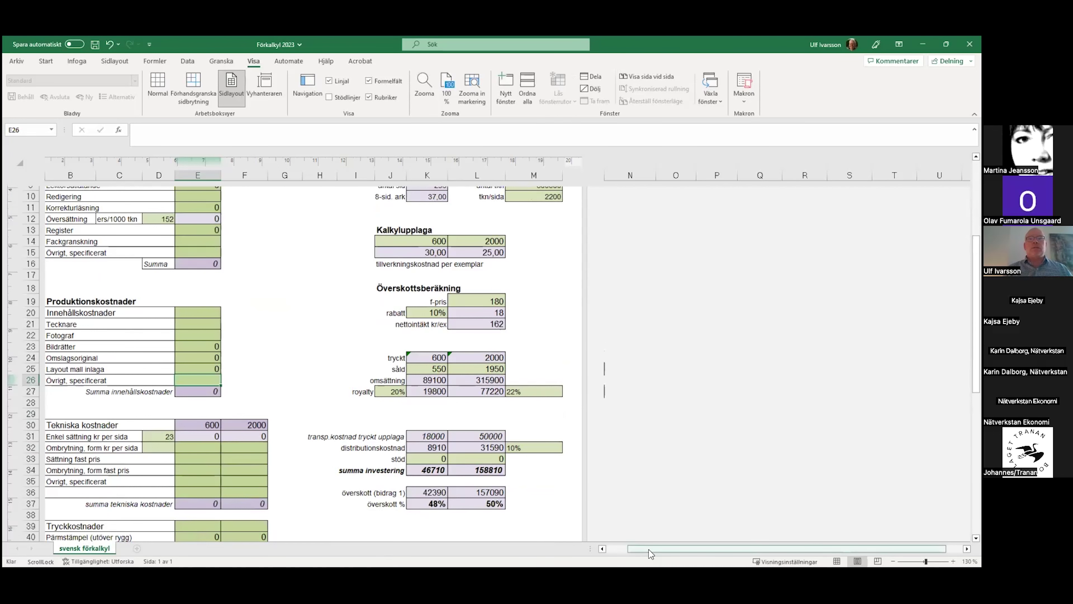
pyautogui.click(621, 552)
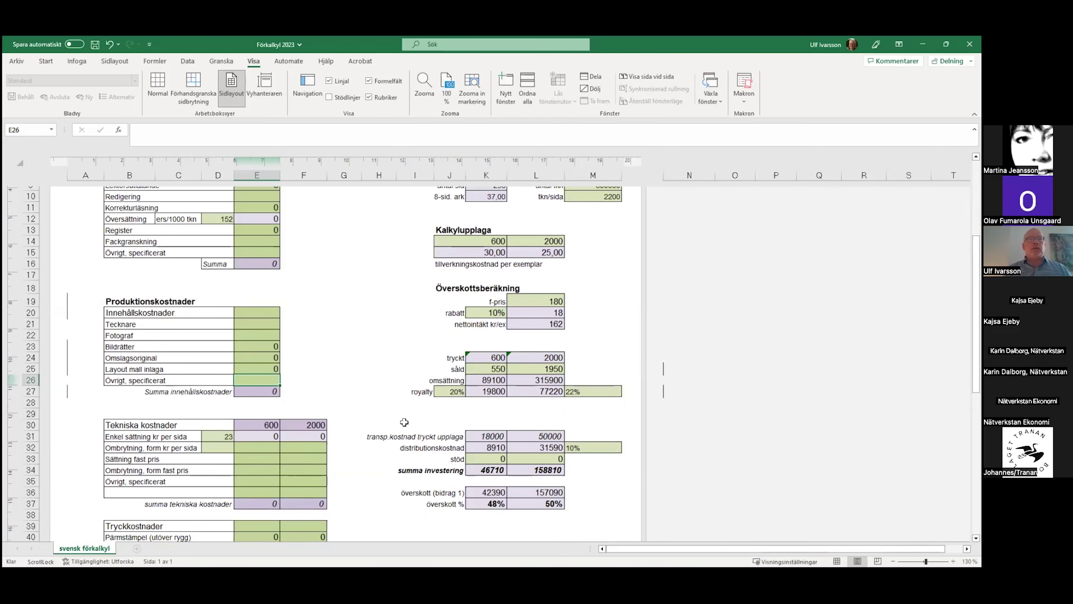
pyautogui.scroll(1, 377, 359)
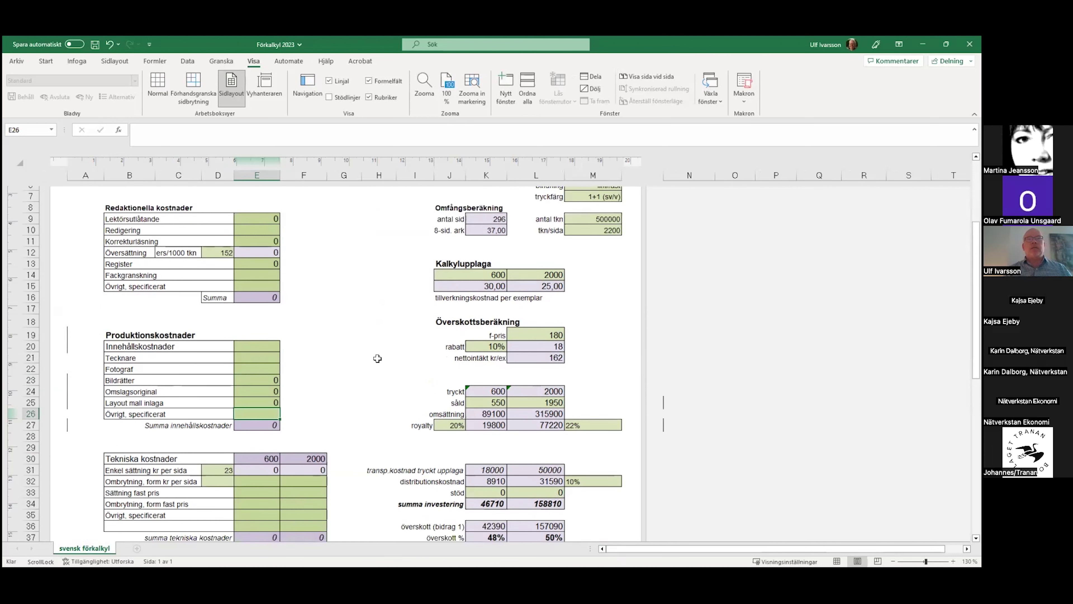
pyautogui.click(471, 274)
pyautogui.click(399, 289)
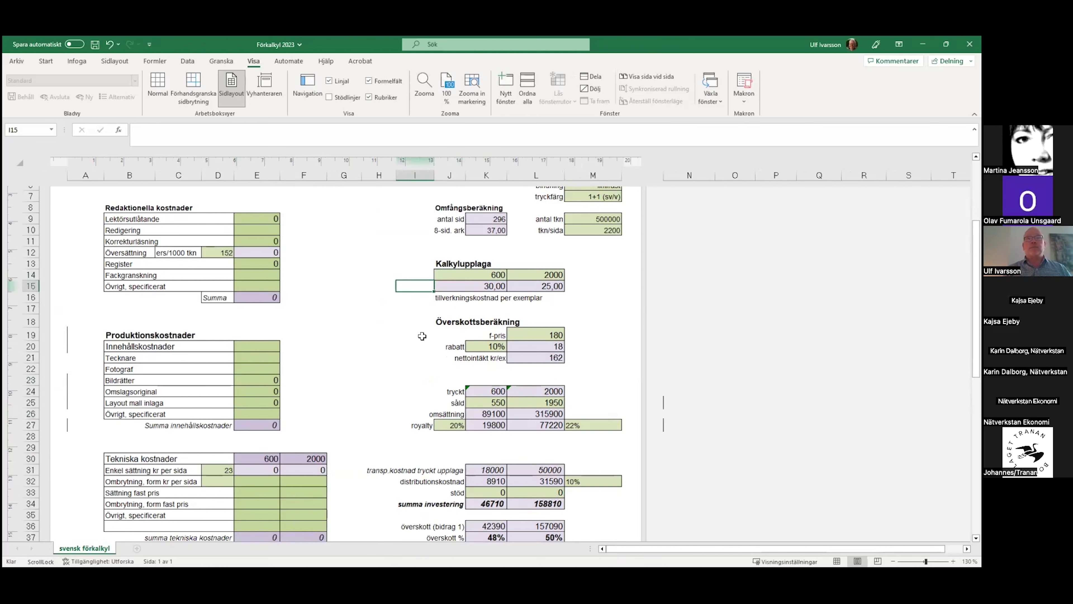
pyautogui.click(538, 333)
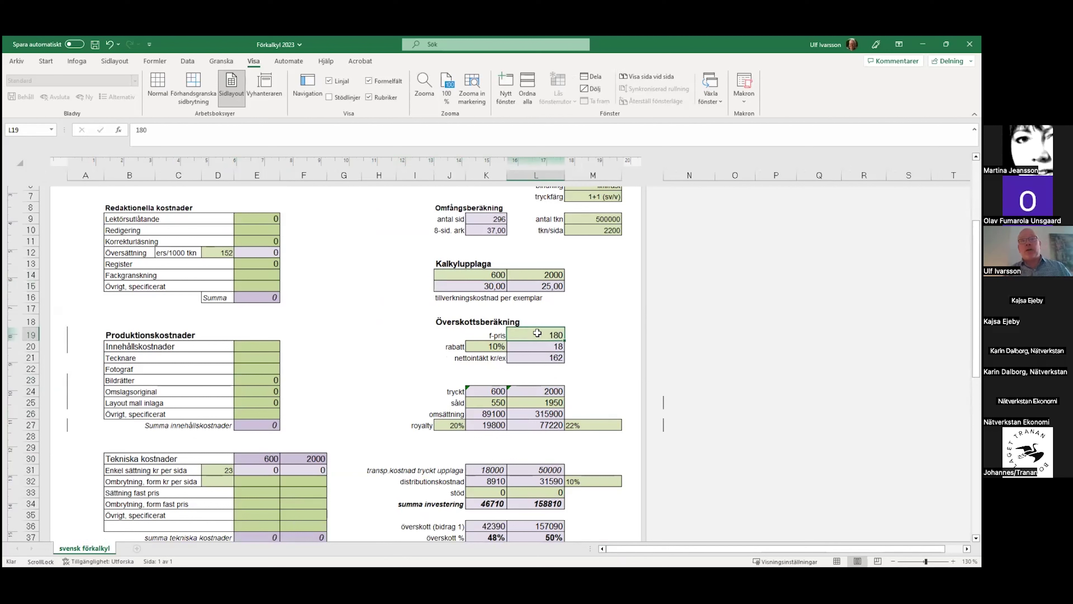
pyautogui.click(494, 344)
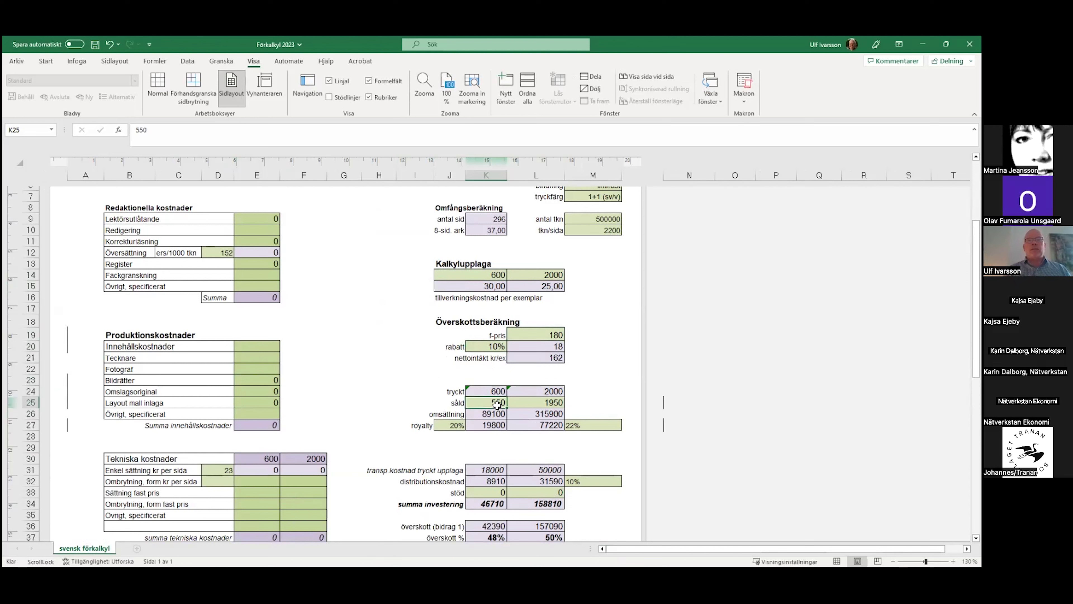
# - Set the first print run's sold copies (såld) to 600
pyautogui.write('600')
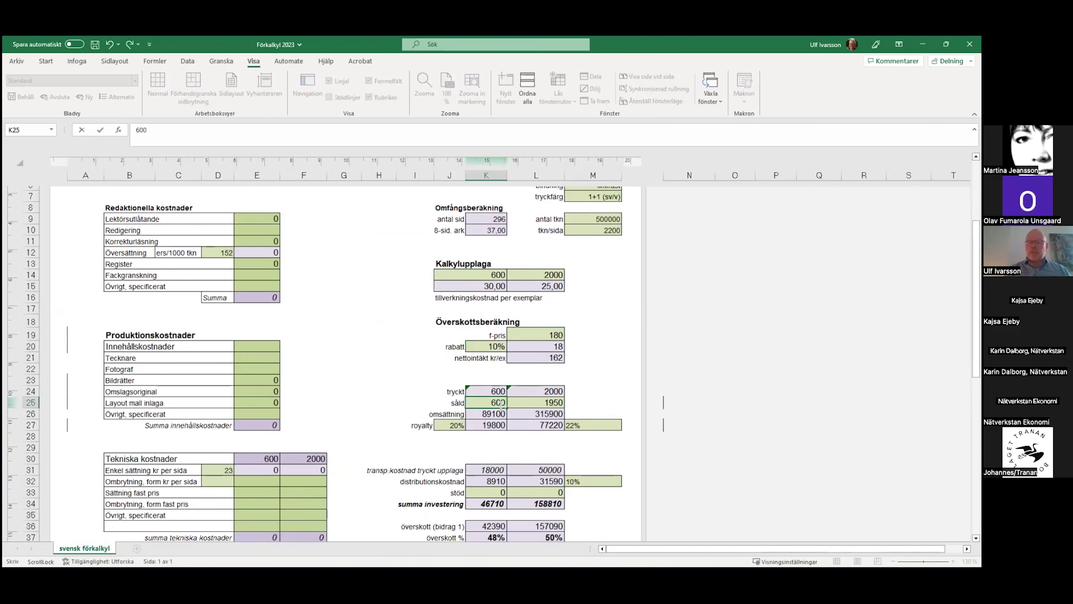
pyautogui.press('Return')
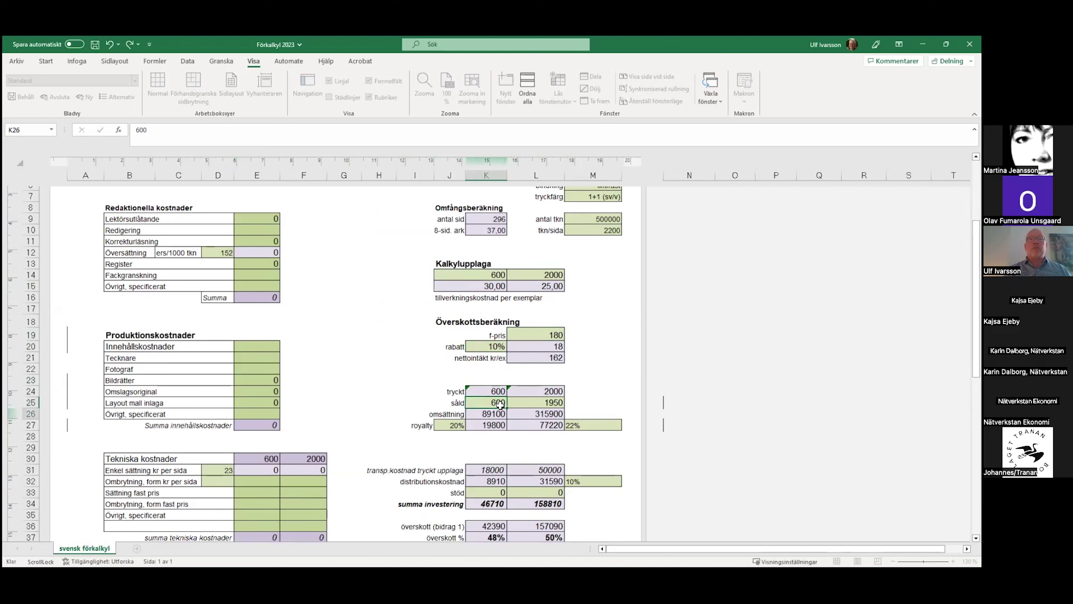
pyautogui.click(379, 380)
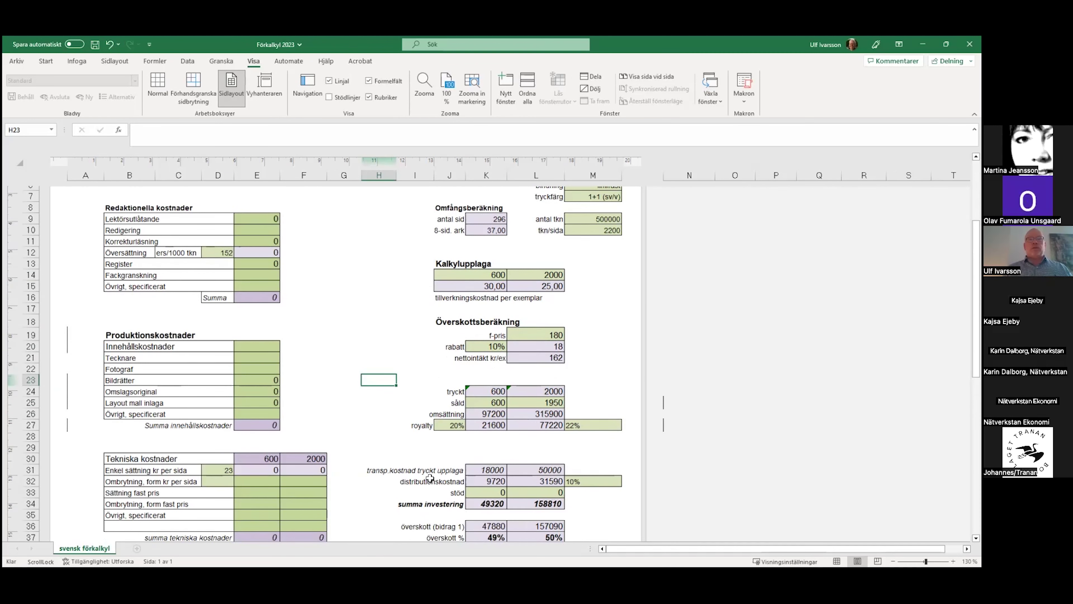
# - Read the Kommentarer notes and the Övningar list below the cost calculations, including the notes on locking cells and cell colours
pyautogui.scroll(-1, 430, 477)
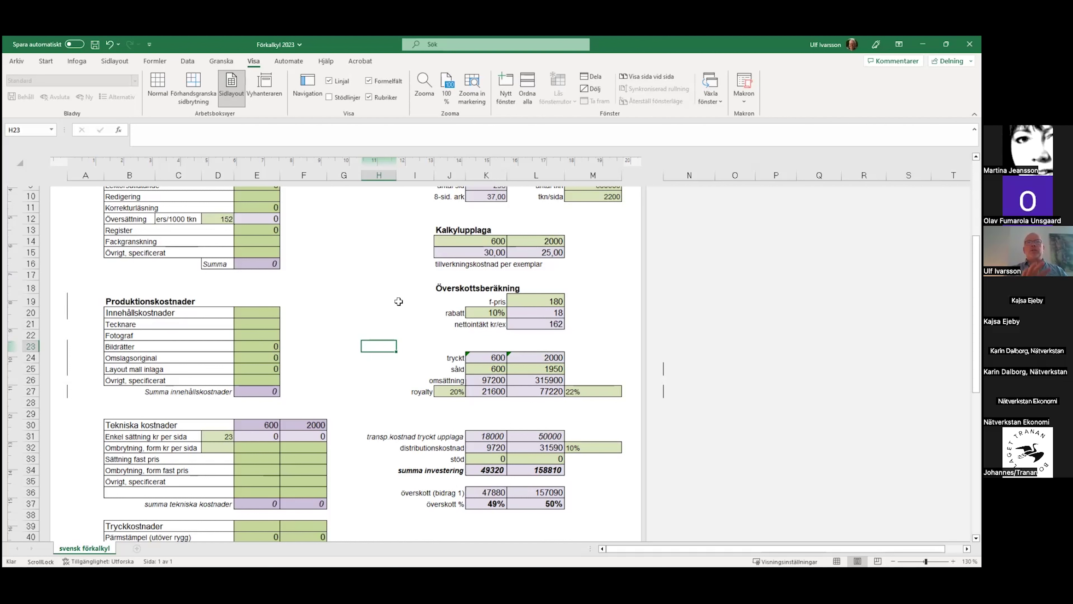
pyautogui.click(395, 278)
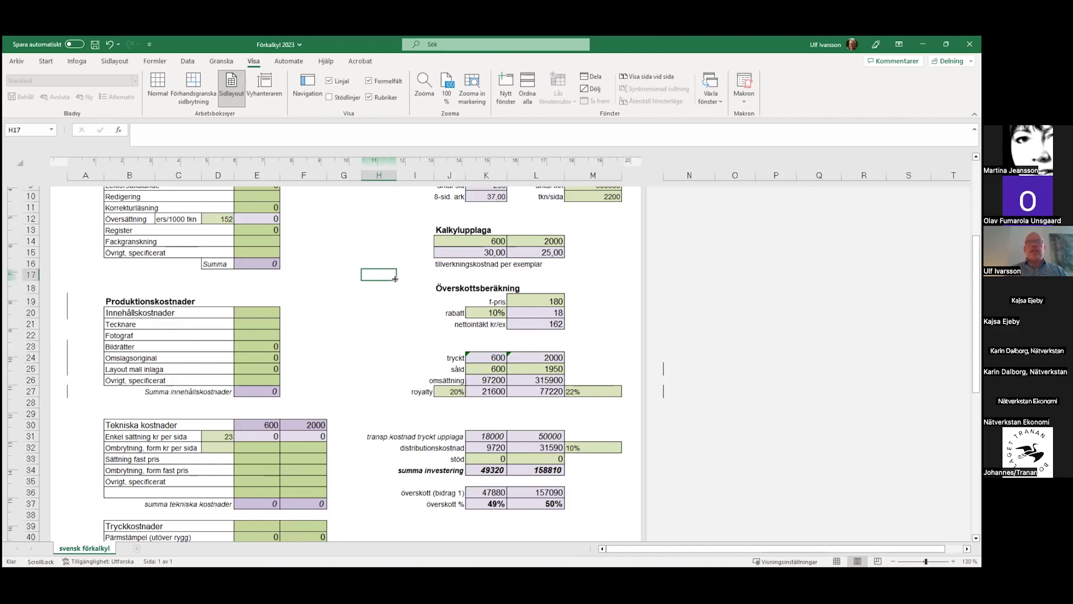
pyautogui.scroll(-3, 382, 369)
pyautogui.scroll(-4, 382, 368)
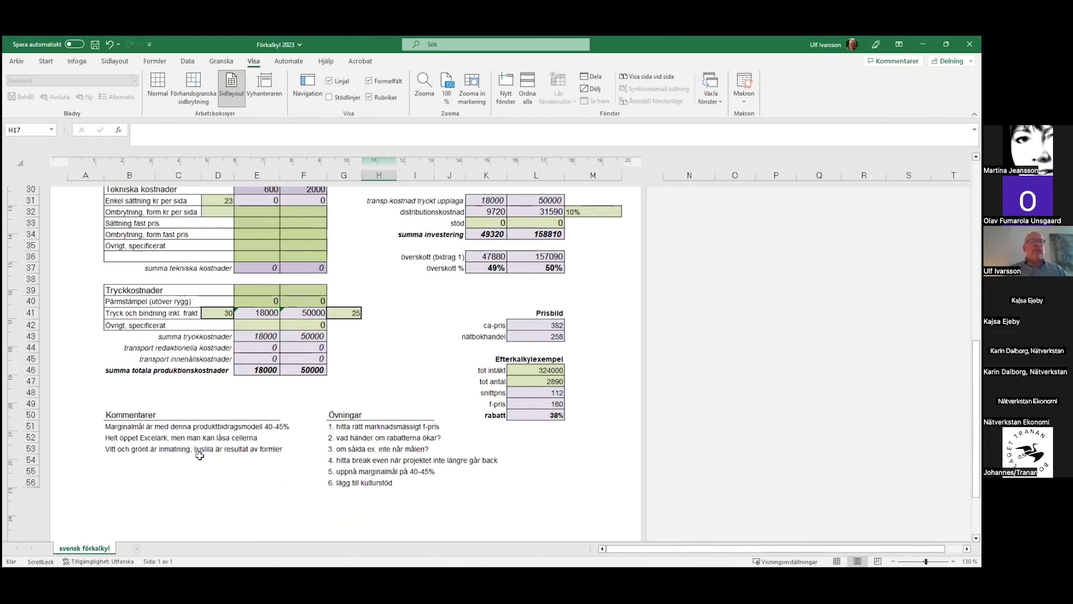
pyautogui.click(248, 450)
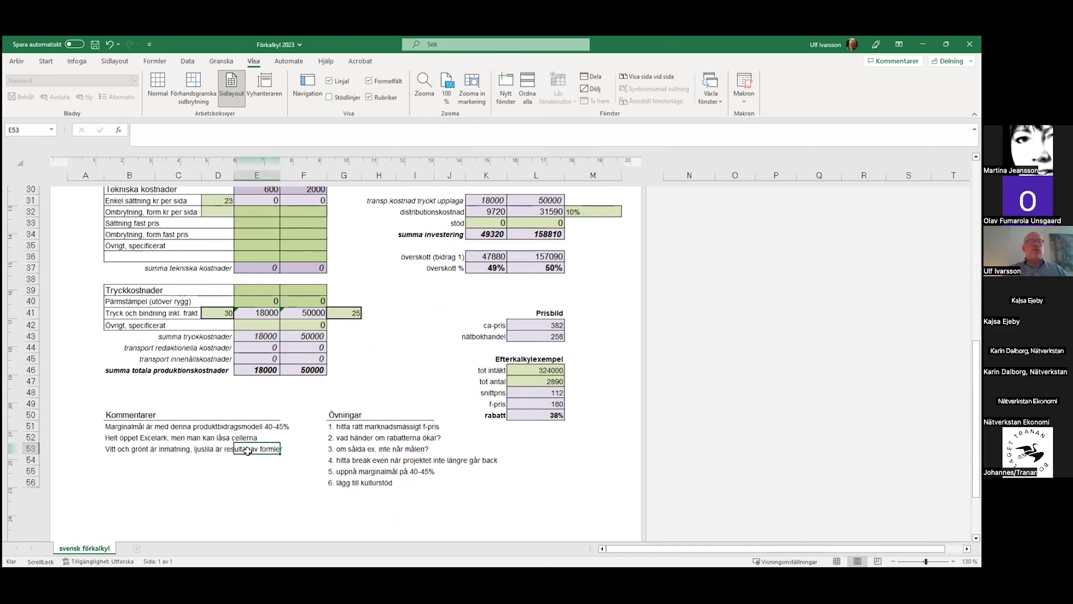
pyautogui.click(118, 438)
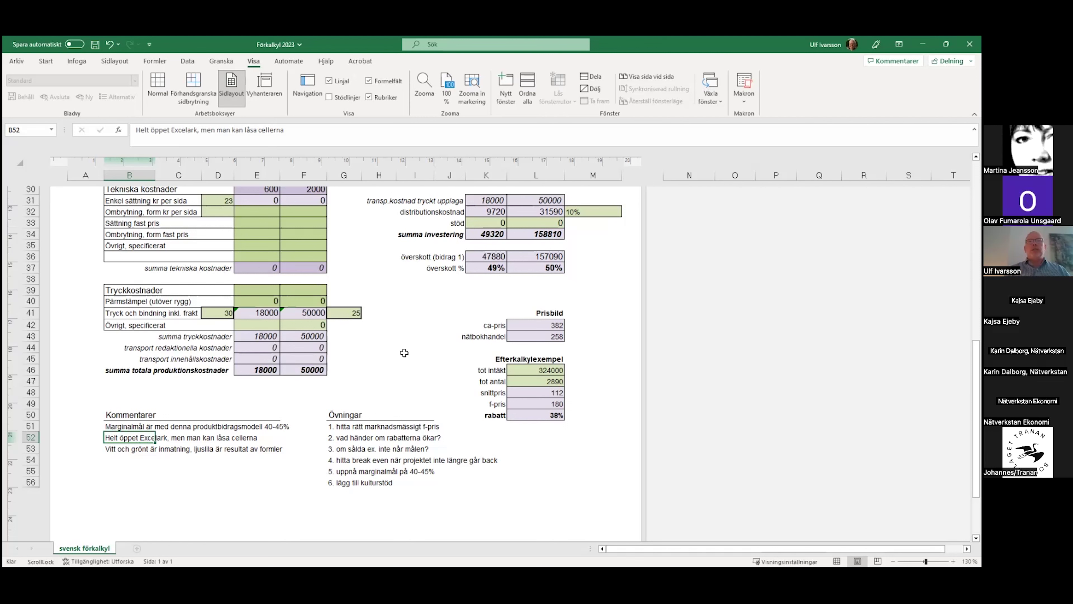
pyautogui.click(426, 376)
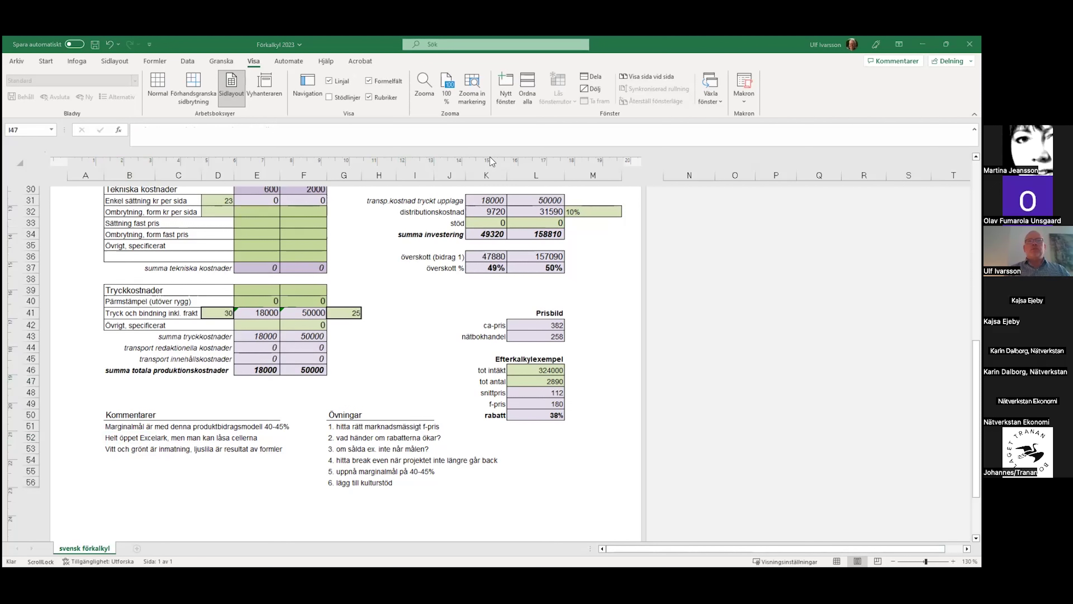
# - Switch to the Förenklad resultaträkning 2023 workbook and examine its cost sections down to Resultat i % for the Nyhetsorienterat publisher
pyautogui.hotkey('alt', 'Tab')
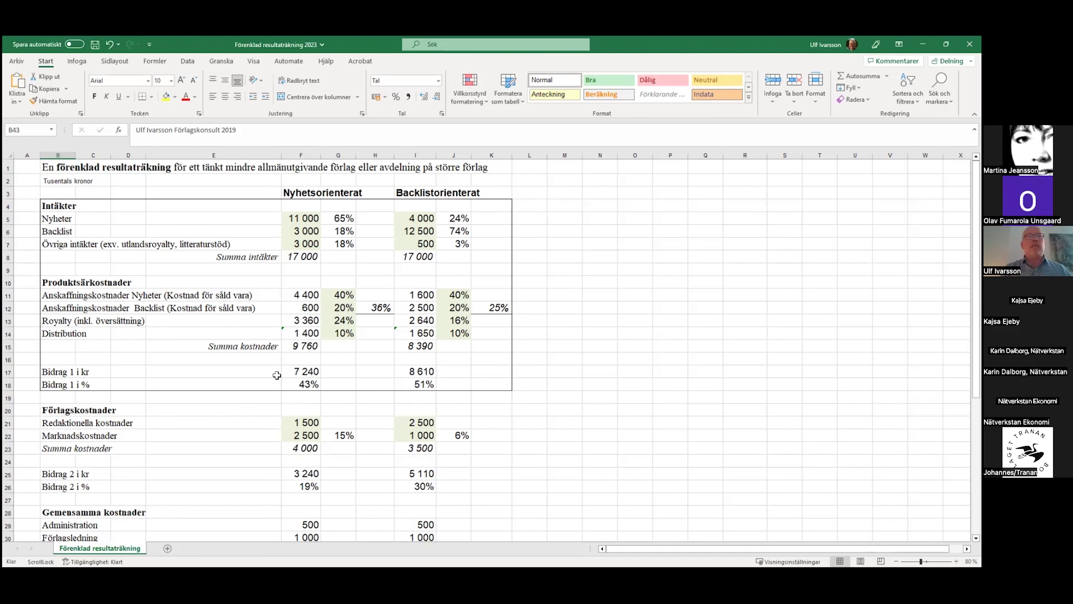
pyautogui.click(188, 421)
pyautogui.scroll(-1, 184, 420)
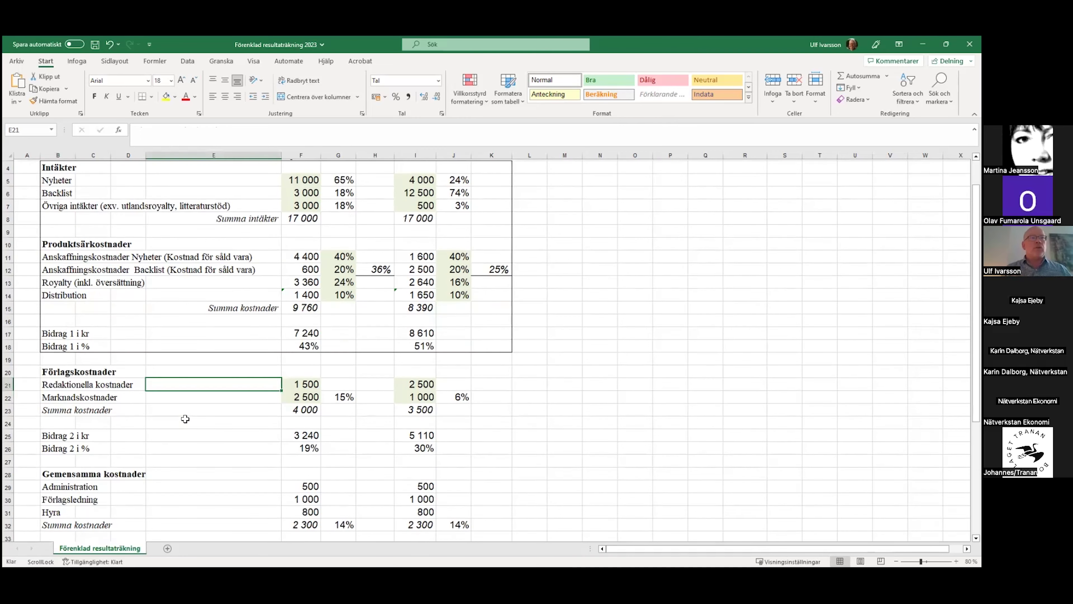
pyautogui.scroll(-1, 211, 419)
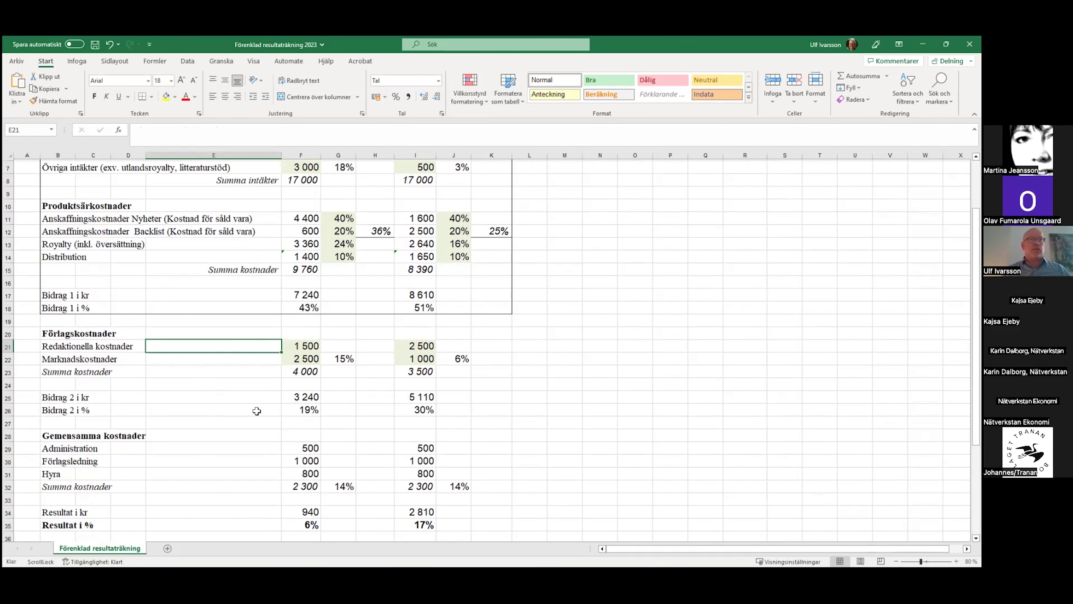
pyautogui.click(204, 399)
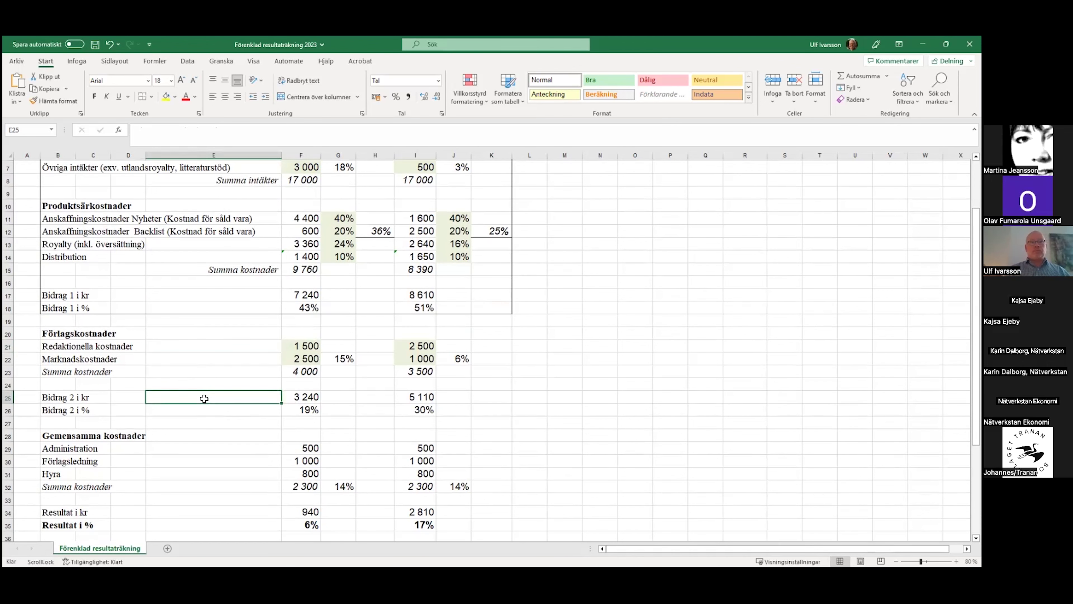
pyautogui.scroll(-2, 204, 398)
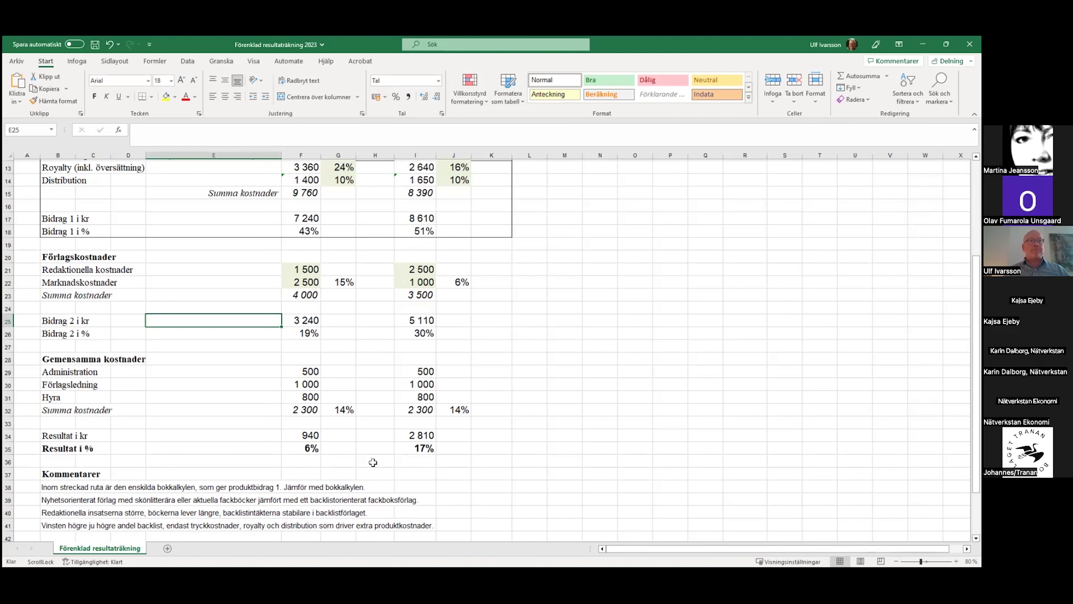
pyautogui.click(298, 449)
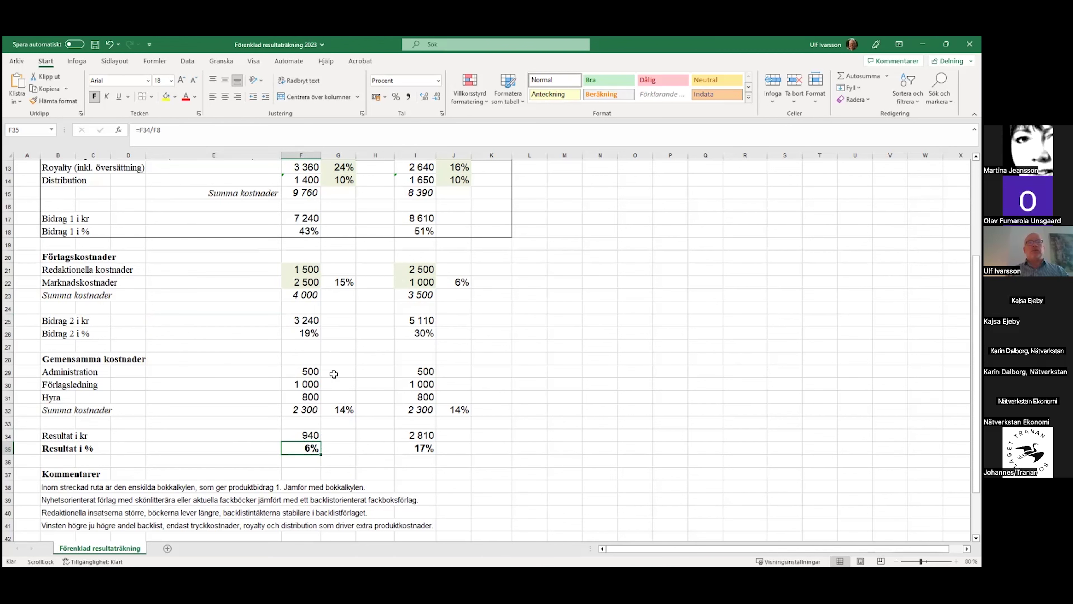
# - Examine the Backlistorienterat publisher's Summa intäkter and Resultat i % for comparison with the Nyhetsorienterat column
pyautogui.scroll(4, 334, 374)
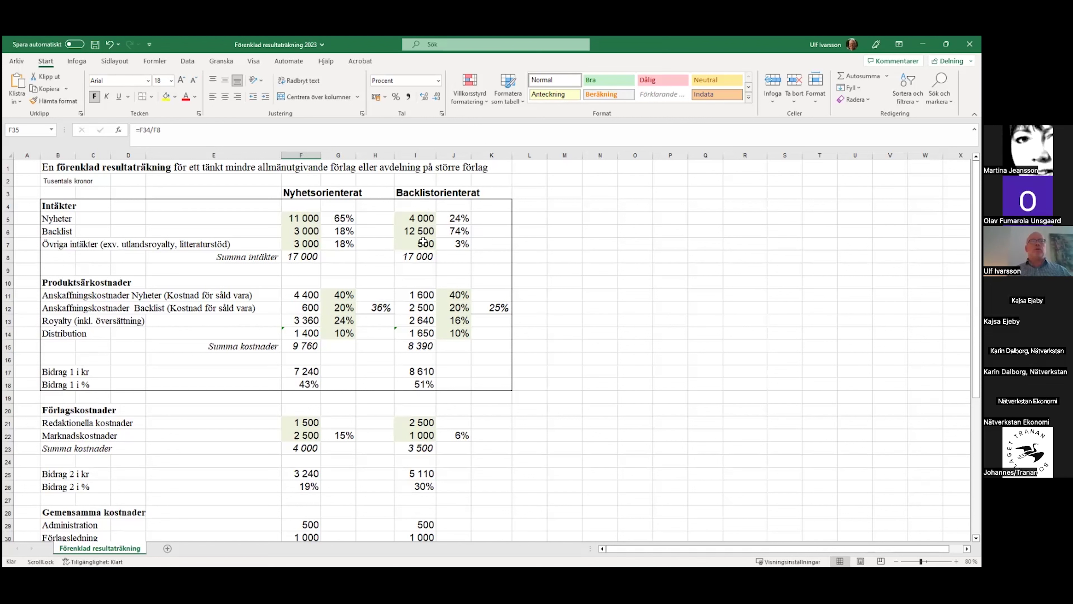
pyautogui.click(426, 255)
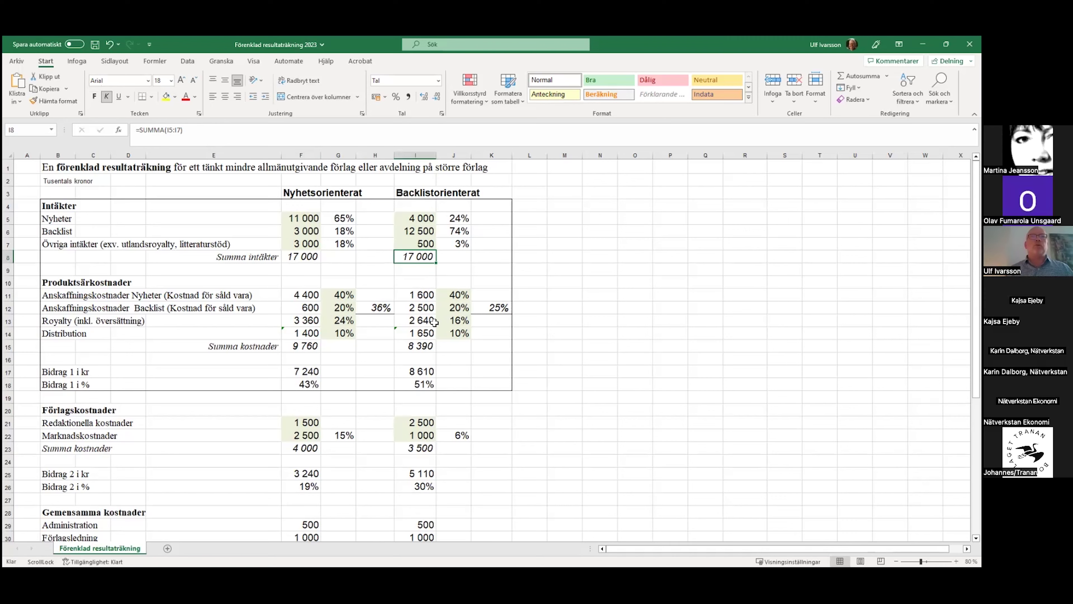
pyautogui.scroll(-5, 433, 323)
pyautogui.click(430, 409)
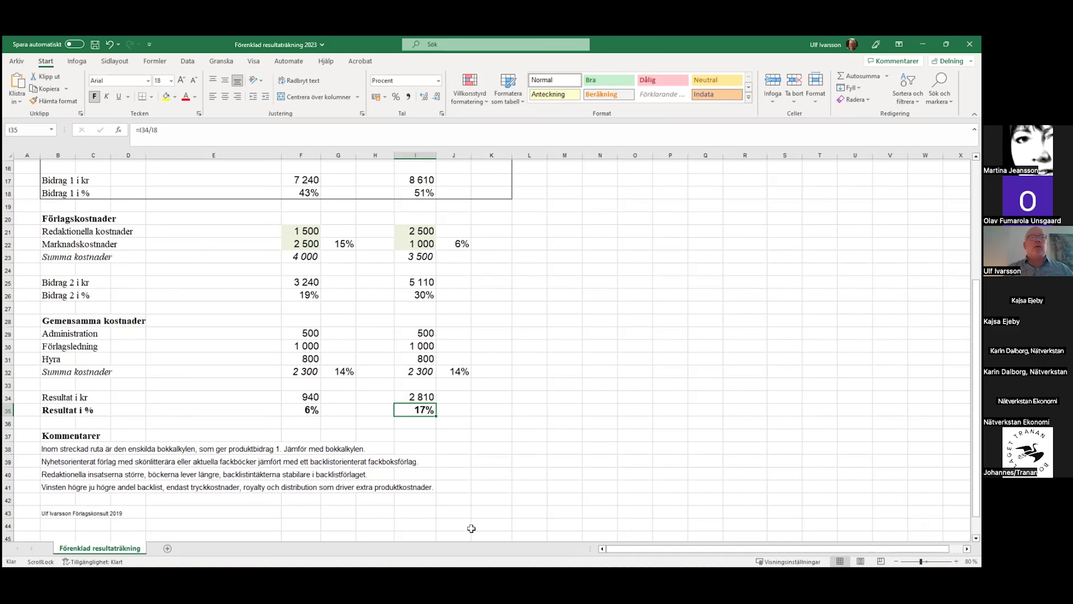
pyautogui.click(506, 235)
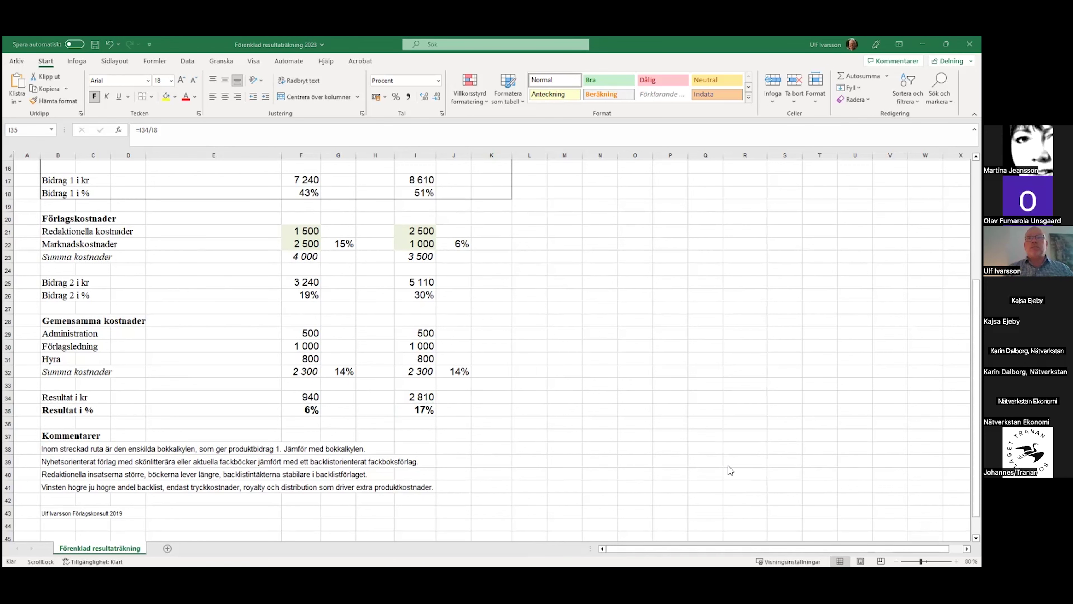
# - Switch to the Förkalkyl 2023 ljud workbook and view the start of its FÖRKALKYL sheet
pyautogui.hotkey('alt', 'Tab')
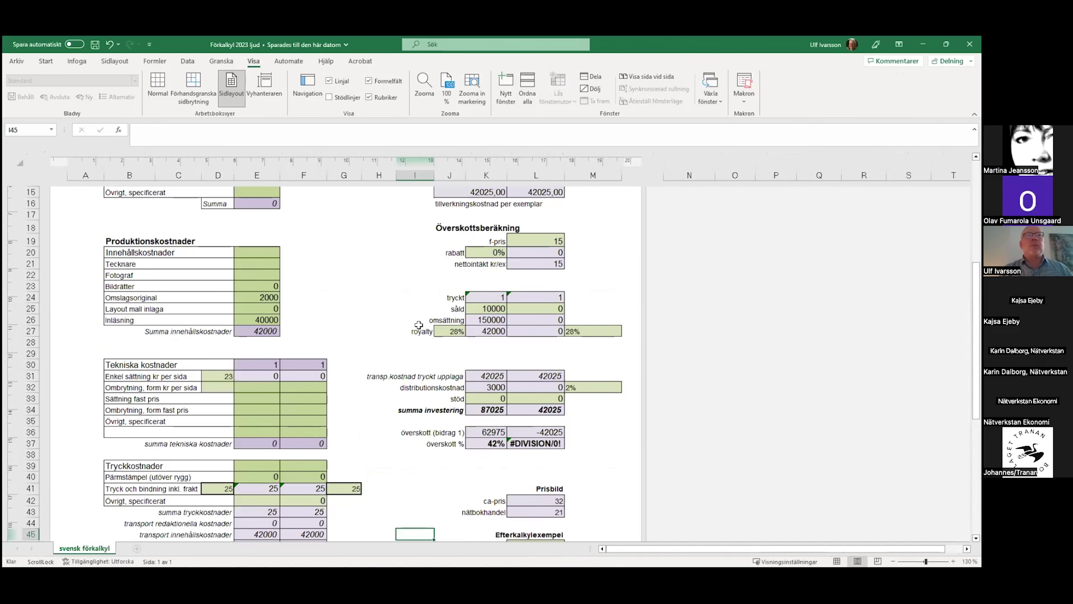
pyautogui.scroll(3, 417, 325)
pyautogui.scroll(3, 416, 323)
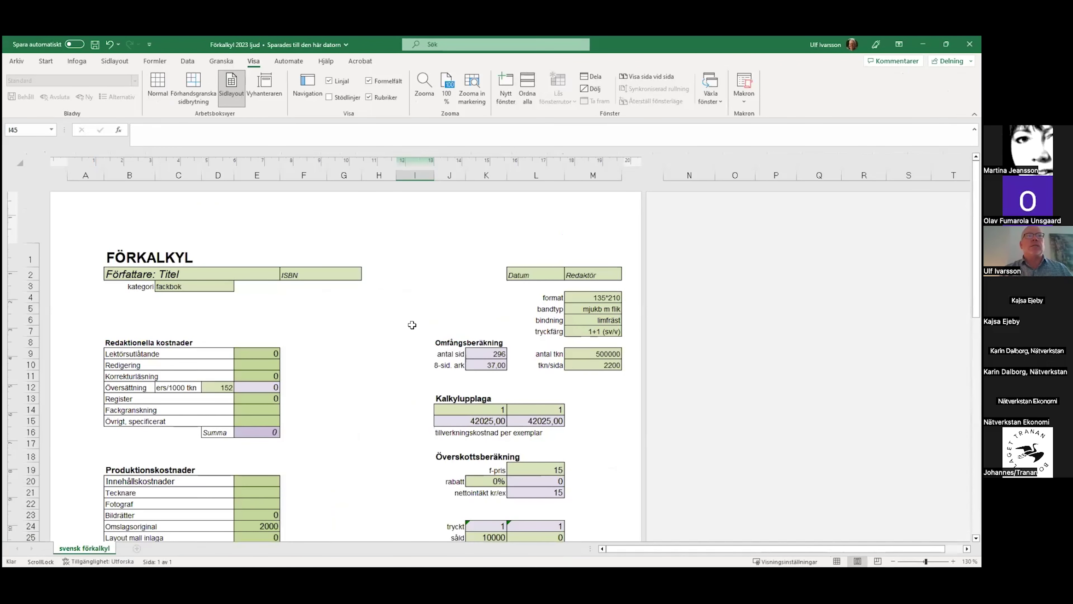
pyautogui.scroll(-1, 412, 325)
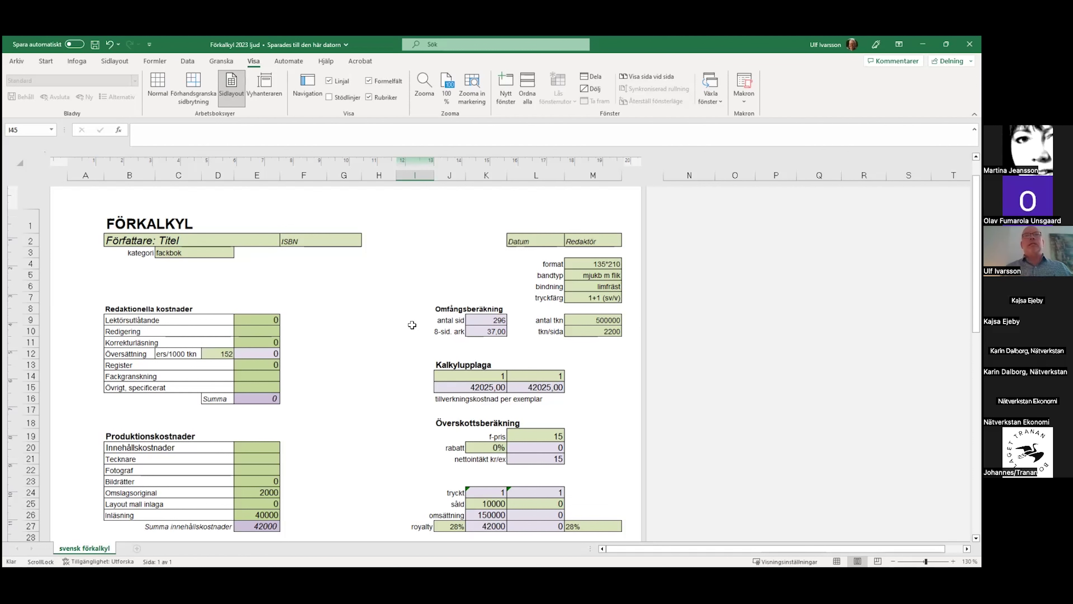
pyautogui.click(396, 333)
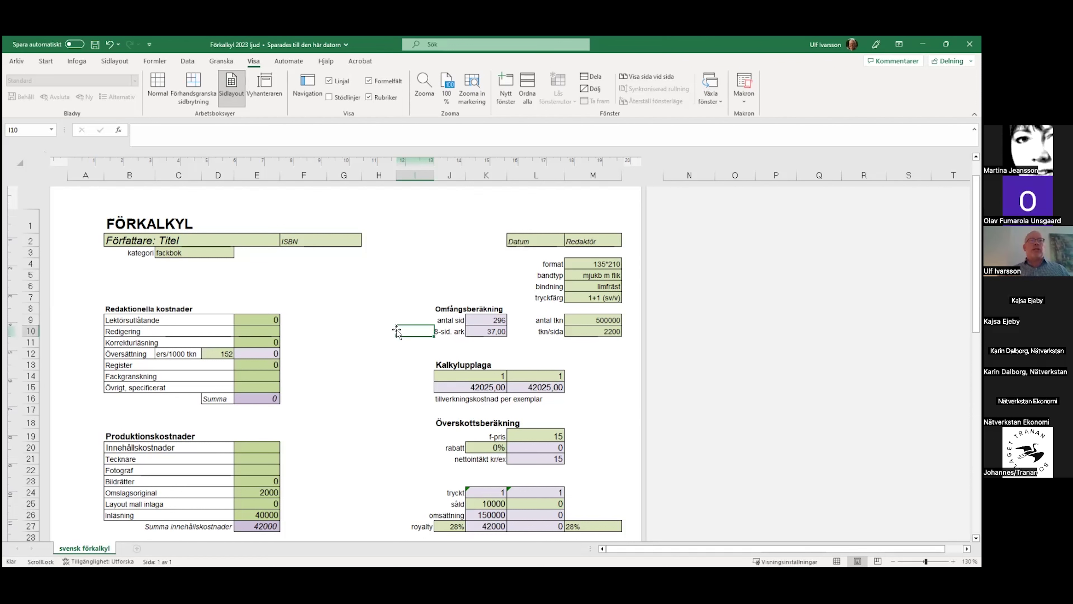
pyautogui.click(388, 317)
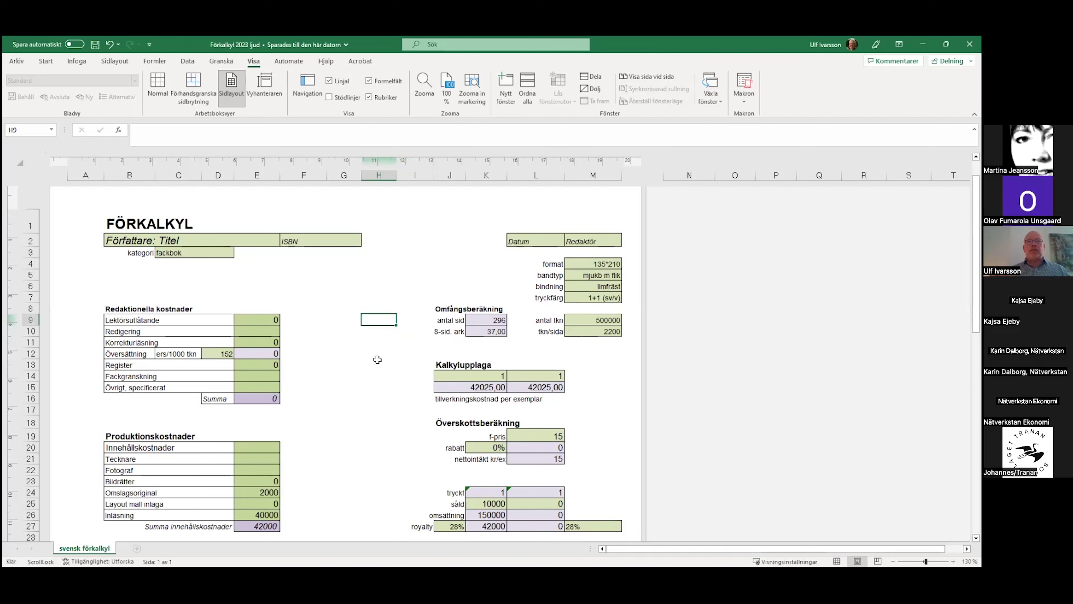
pyautogui.moveTo(398, 436); pyautogui.dragTo(395, 434)
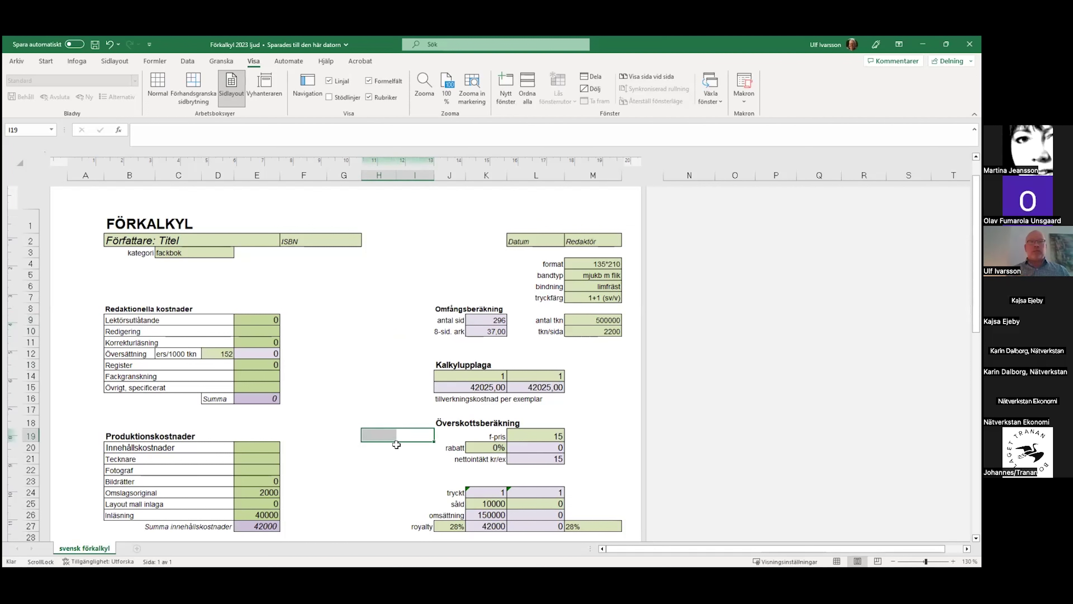
pyautogui.click(391, 439)
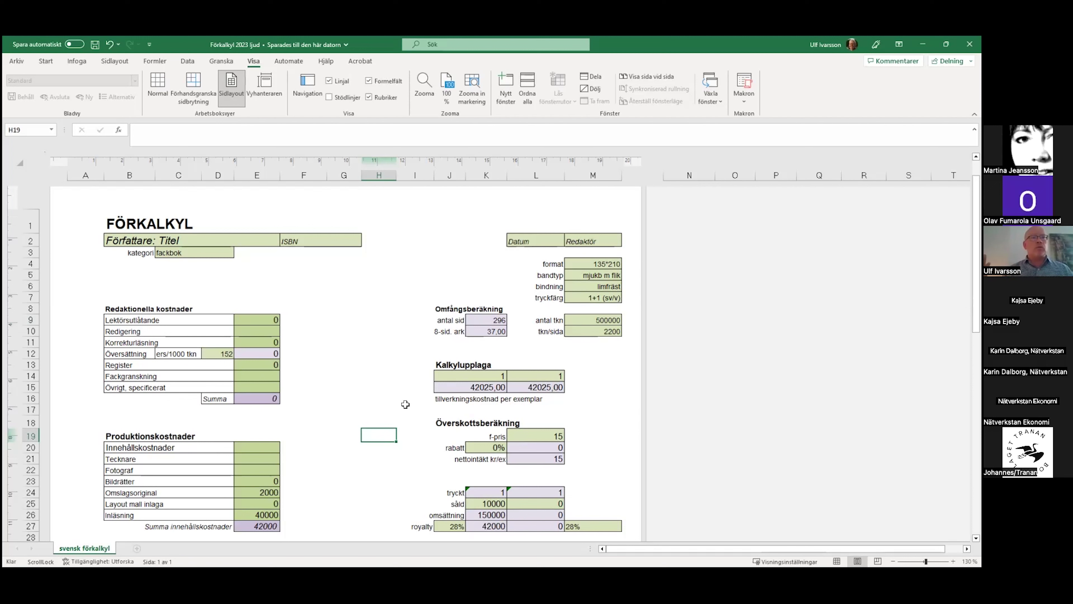
pyautogui.click(378, 374)
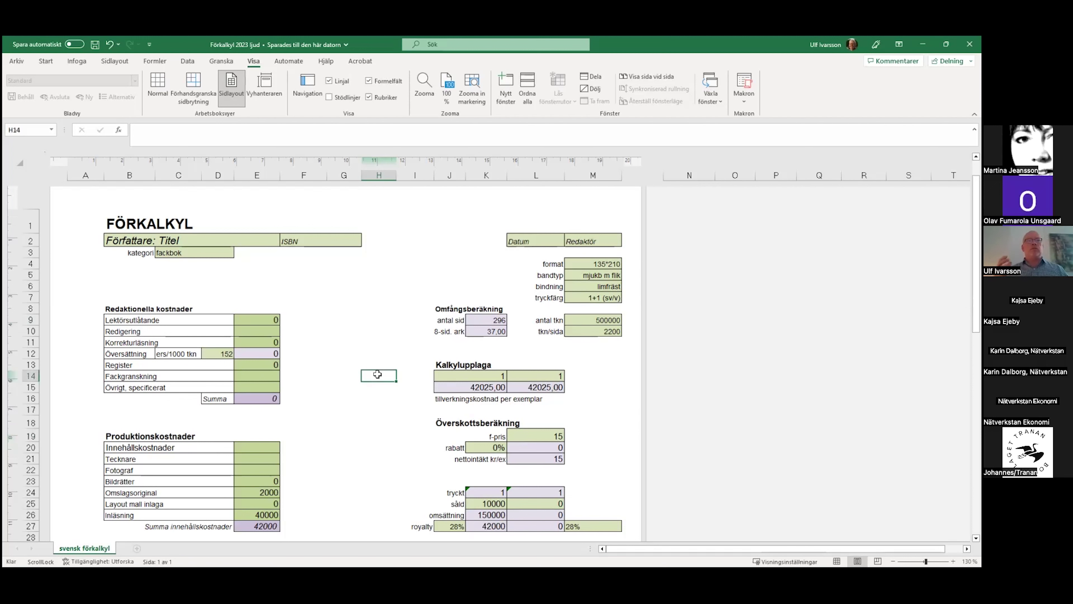
pyautogui.click(398, 365)
pyautogui.click(394, 353)
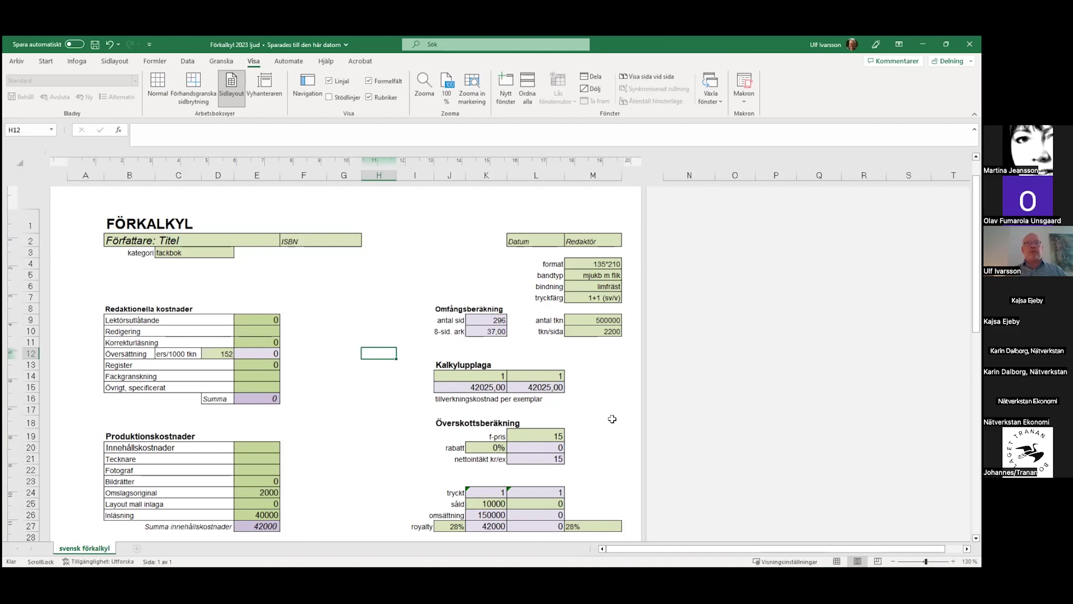
pyautogui.click(606, 407)
pyautogui.click(337, 423)
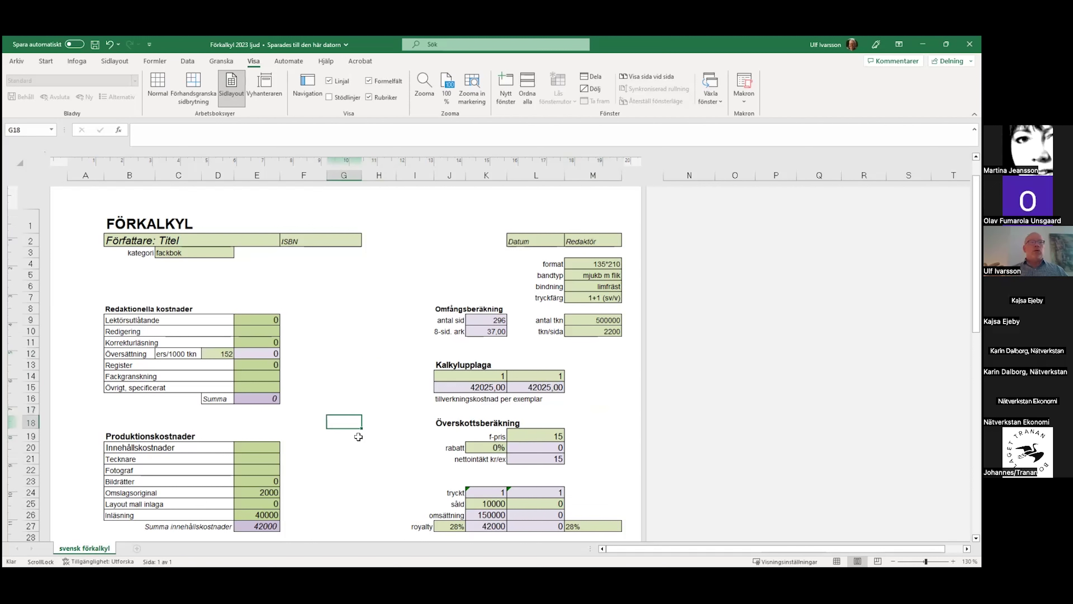
# - Examine the Omslagsoriginal and Inläsning costs under Produktionskostnader in the audiobook calculation
pyautogui.scroll(-3, 355, 433)
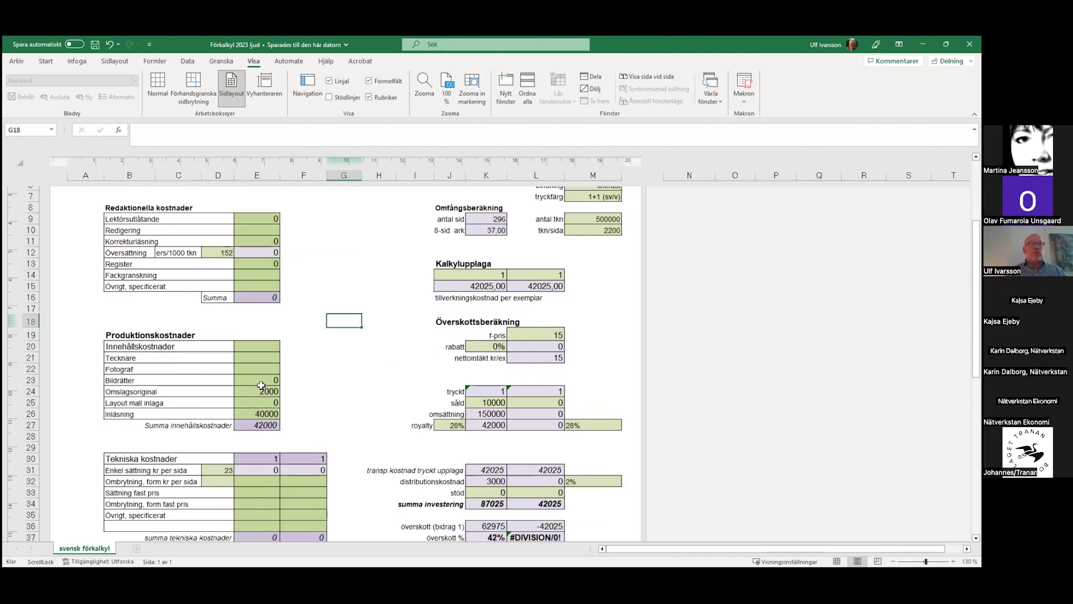
pyautogui.click(266, 393)
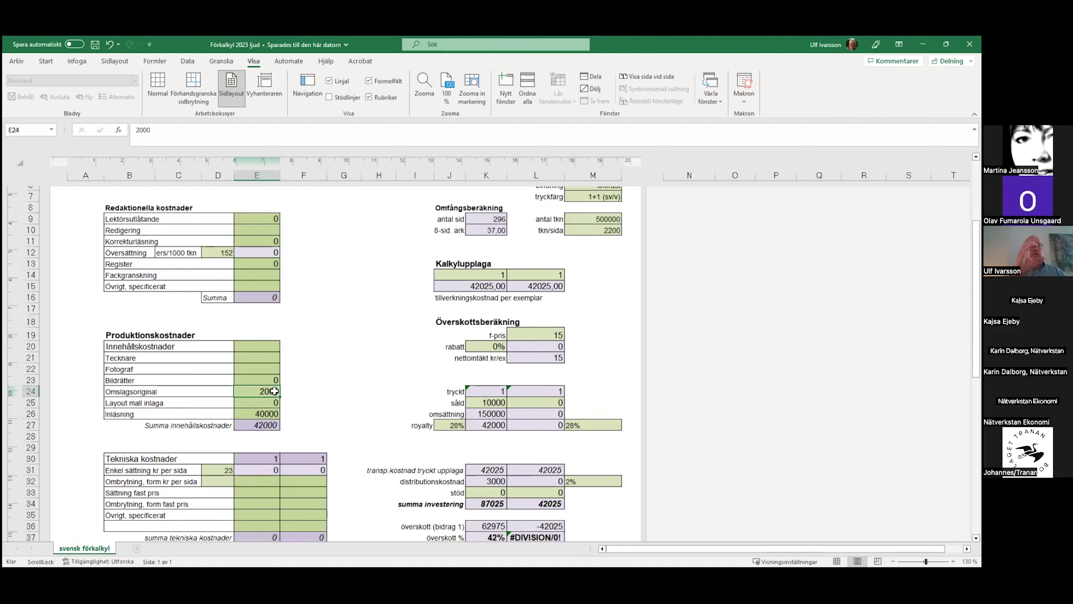
pyautogui.click(314, 393)
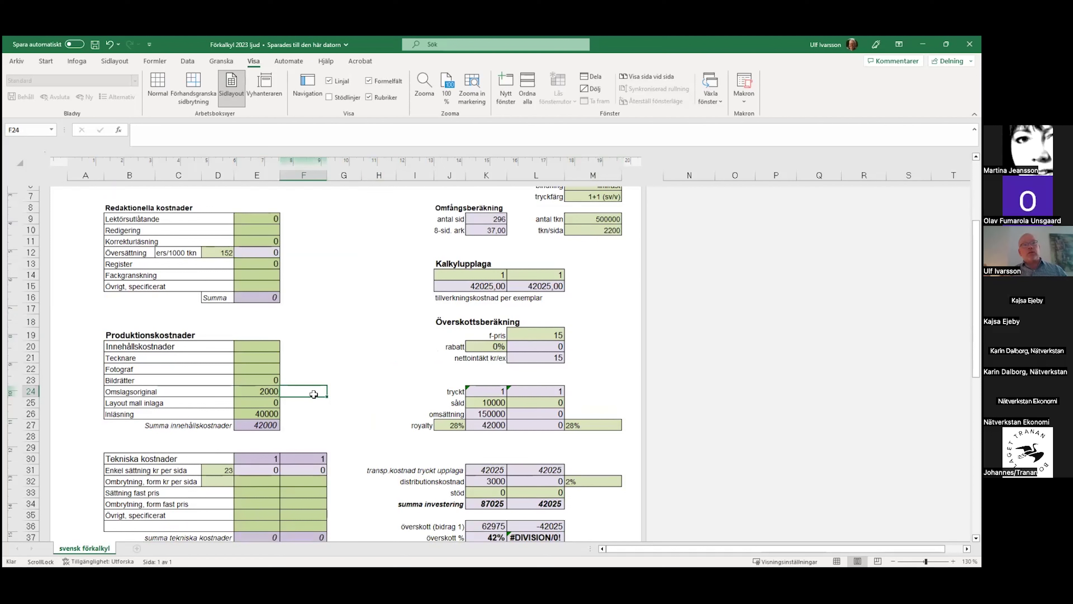
pyautogui.click(249, 410)
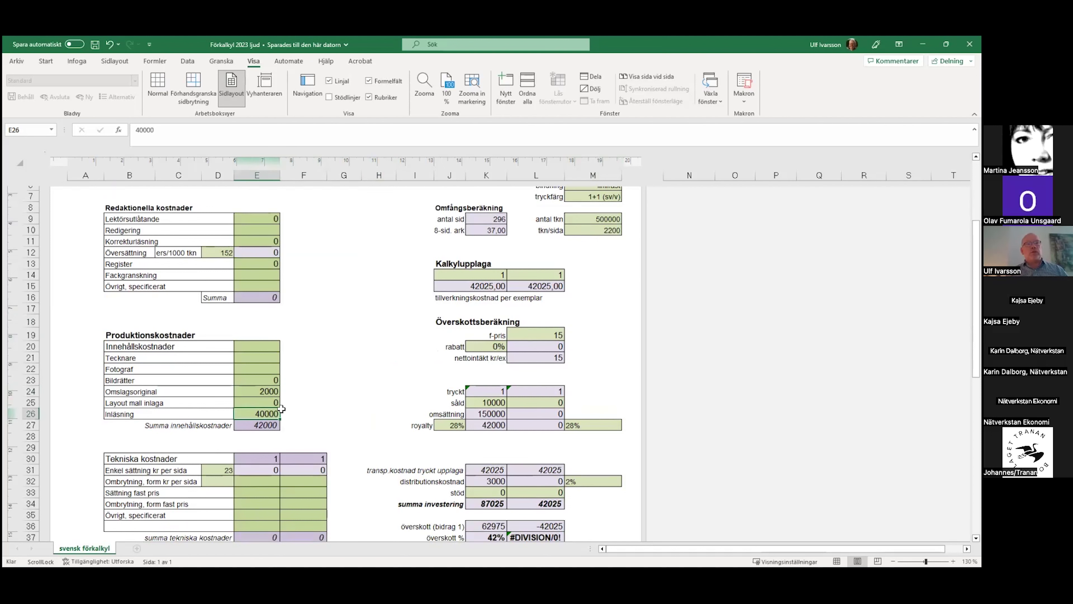
pyautogui.click(299, 411)
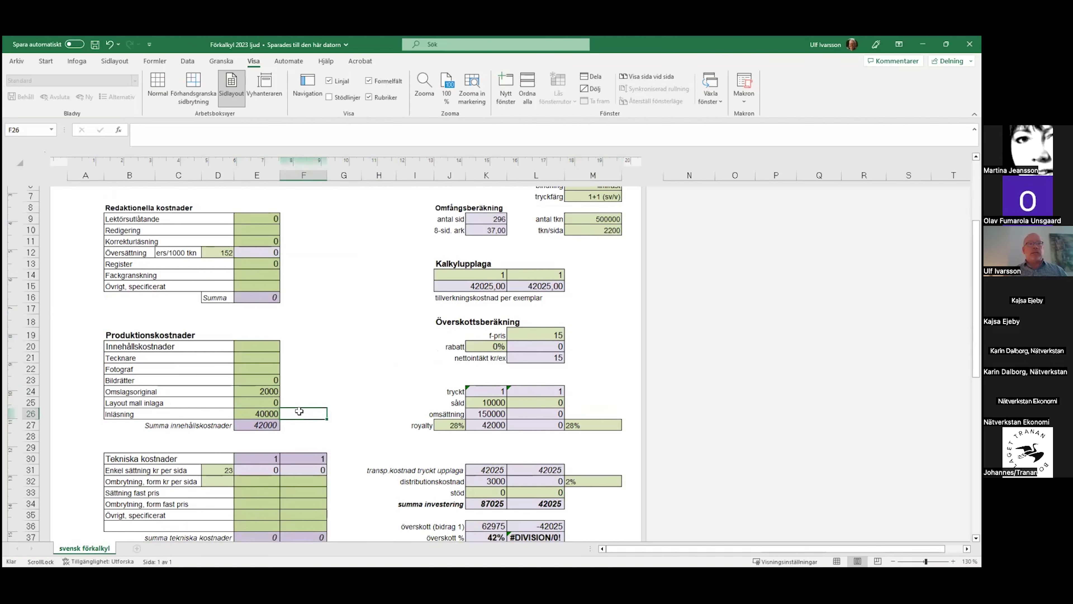
pyautogui.click(325, 436)
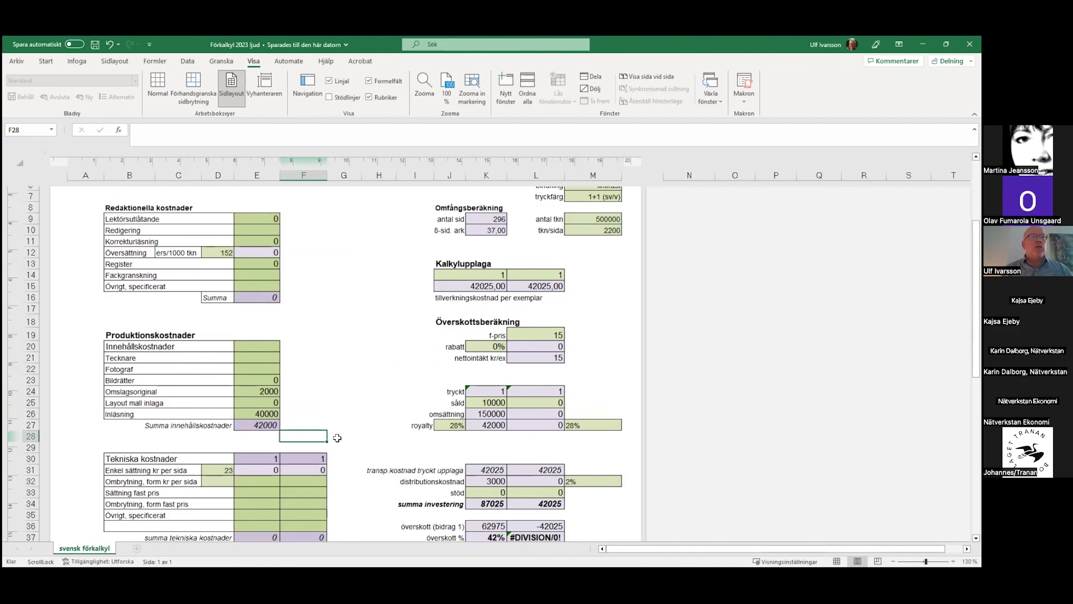
# - Examine the Tekniska kostnader and Tryckkostnader sections and the f-pris under Överskottsberäkning in the audiobook calculation
pyautogui.scroll(-4, 337, 438)
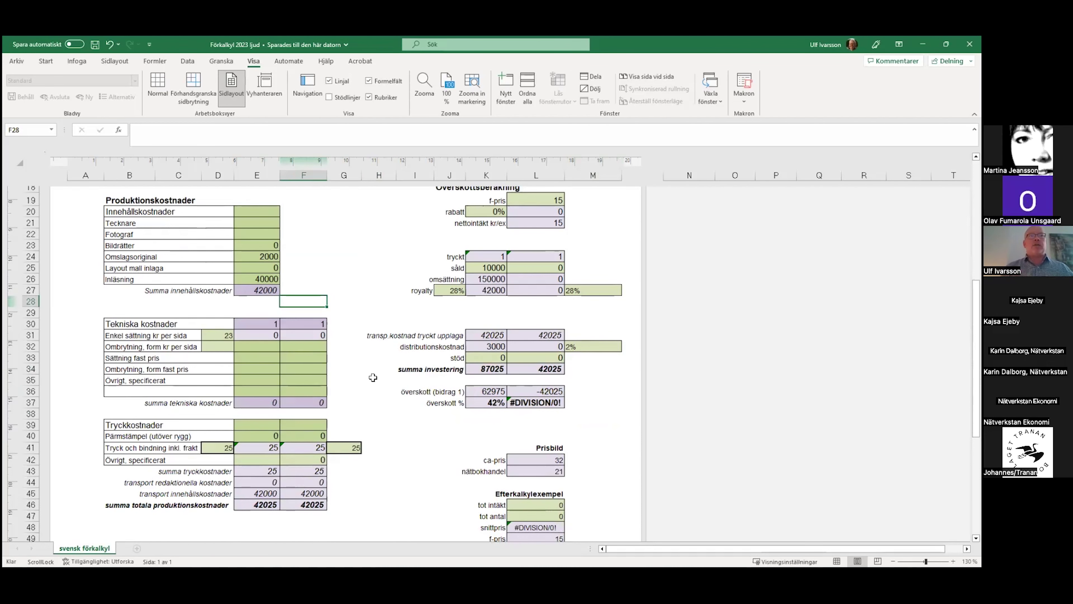
pyautogui.scroll(3, 373, 382)
pyautogui.scroll(3, 373, 378)
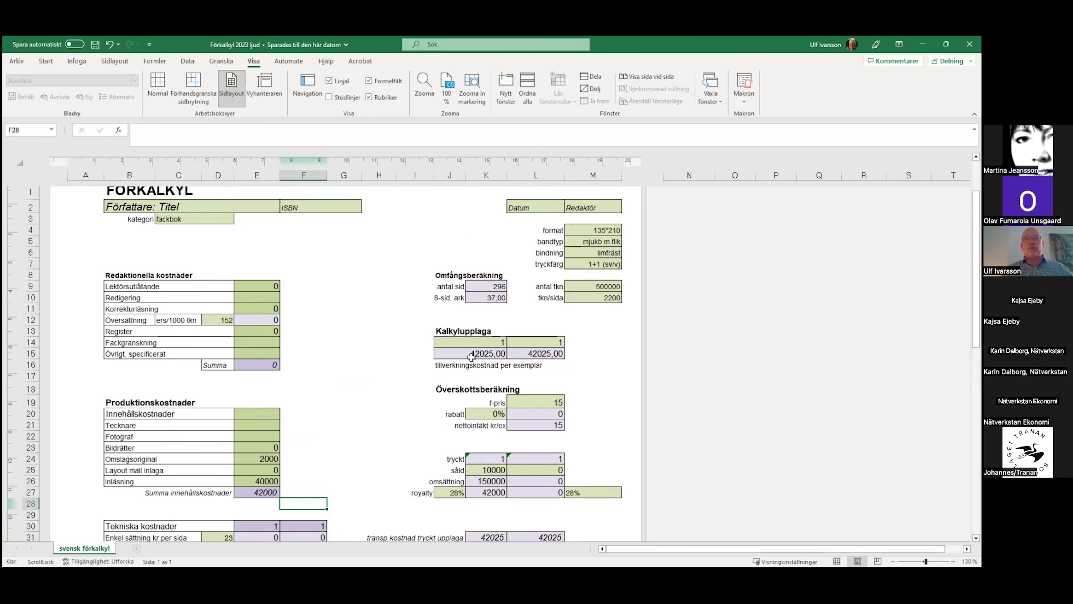
pyautogui.scroll(-1, 289, 477)
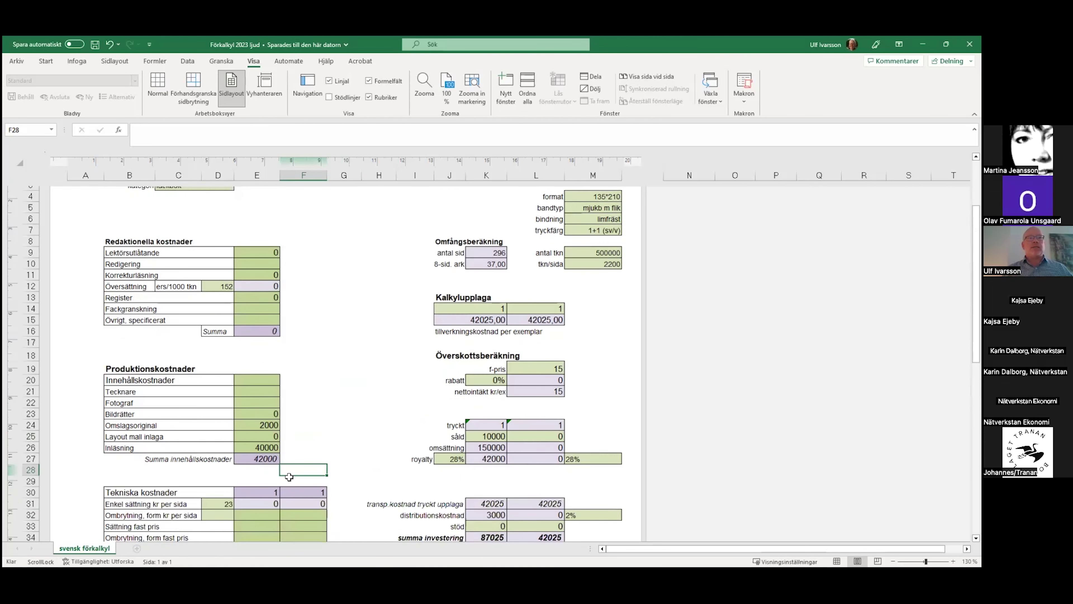
pyautogui.click(273, 492)
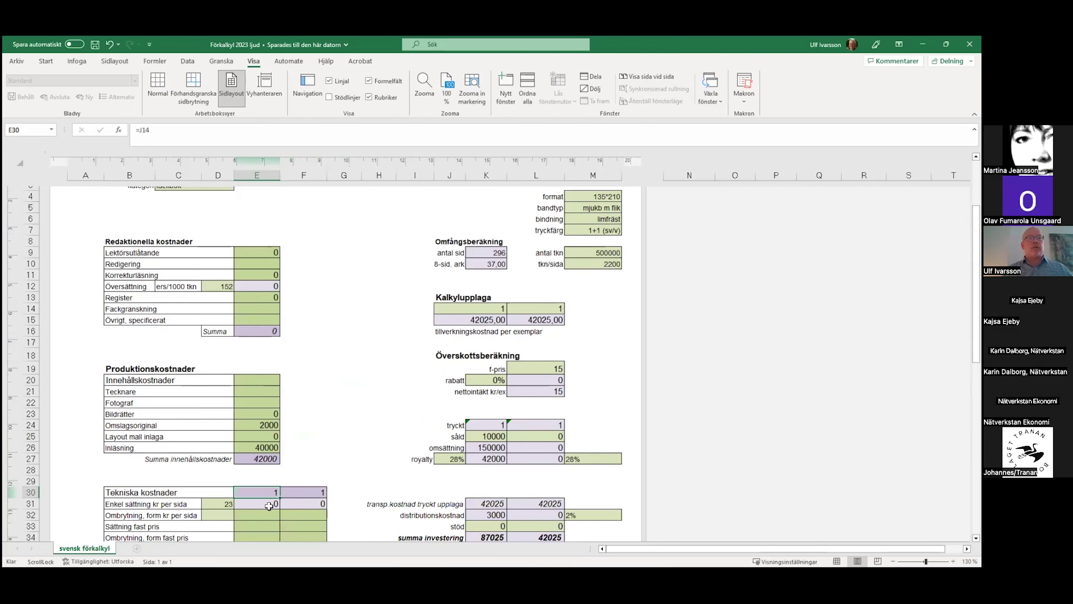
pyautogui.click(391, 372)
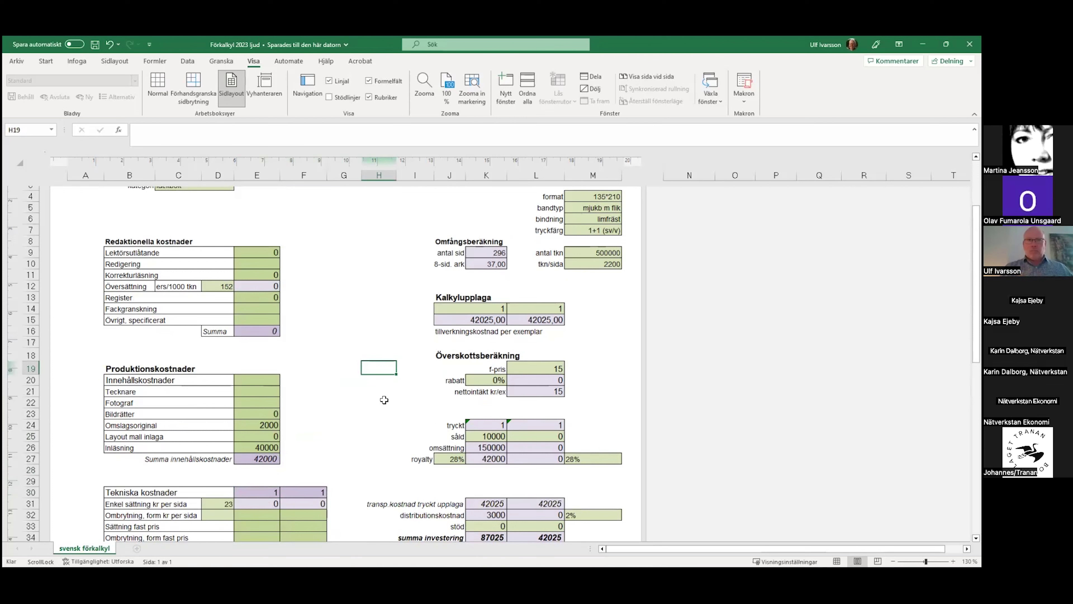
pyautogui.click(534, 367)
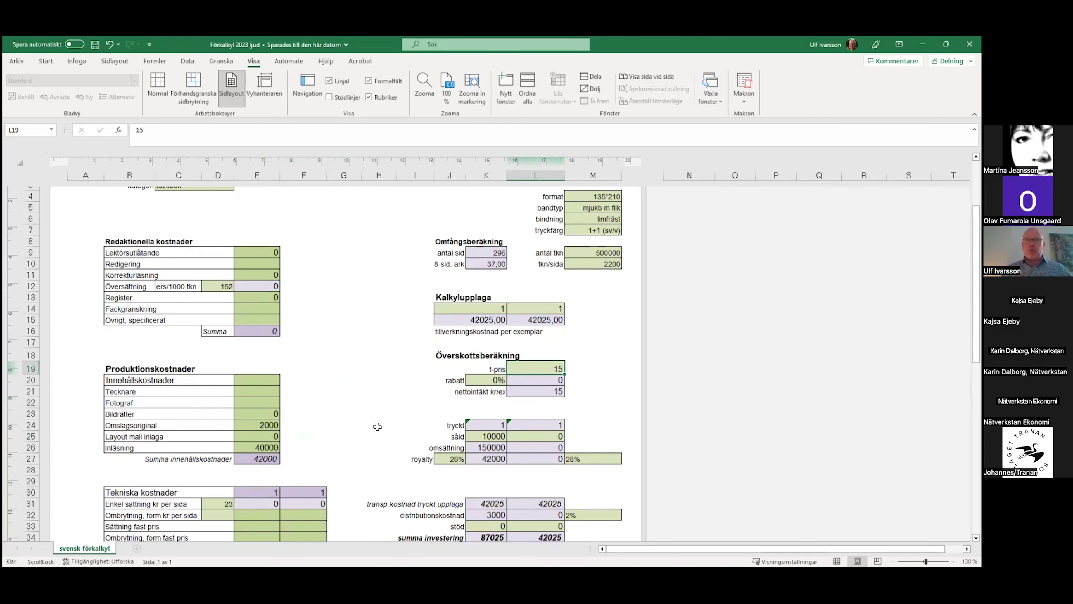
pyautogui.scroll(-4, 383, 426)
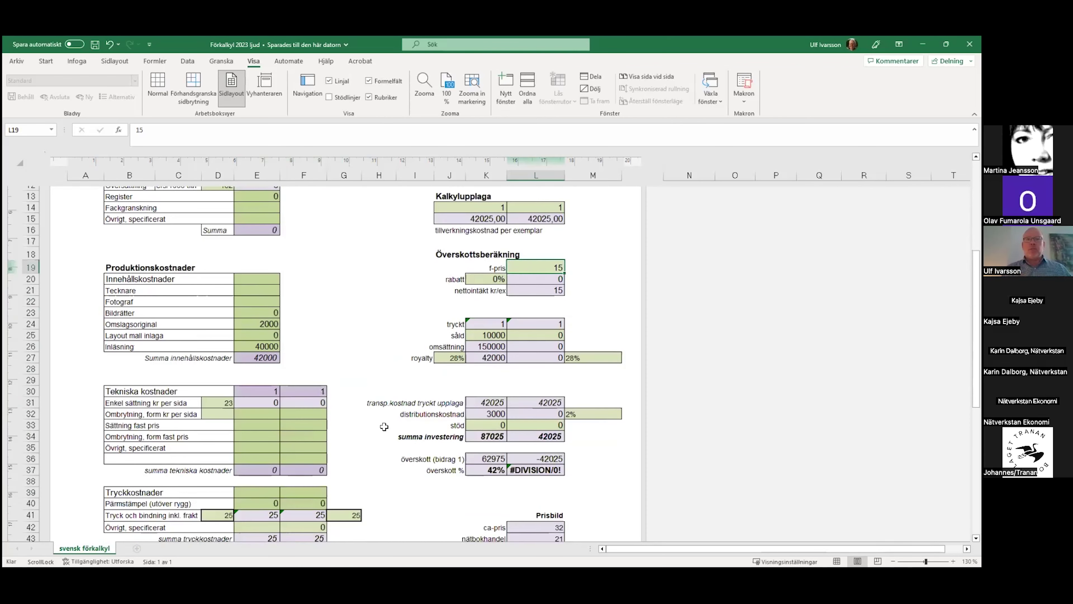
pyautogui.scroll(2, 384, 426)
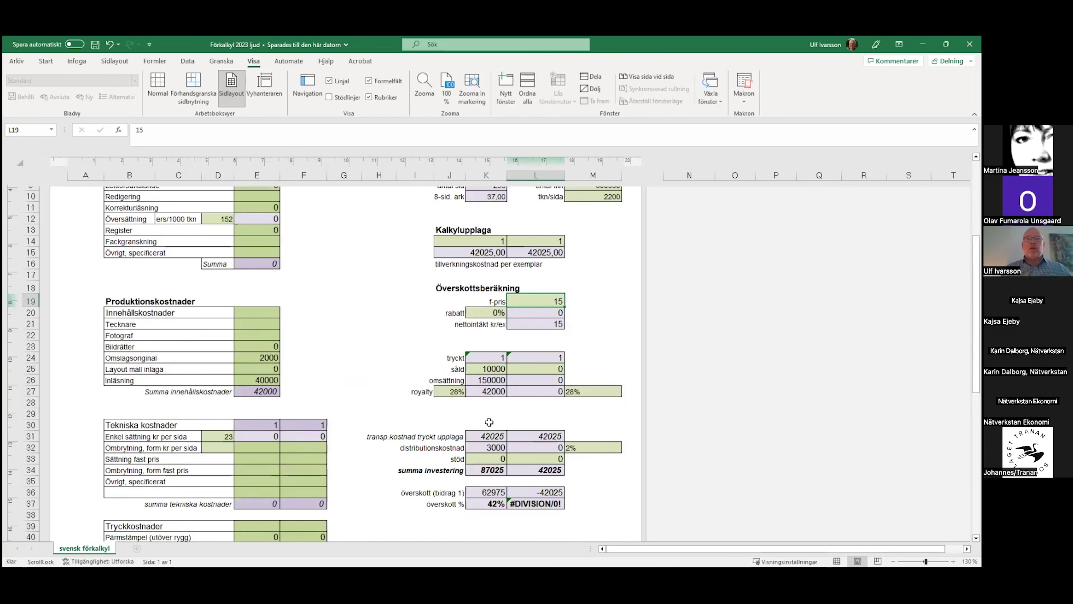
# - Set the sold quantity (såld) in the first column of Överskottsberäkning to 1200
pyautogui.click(481, 372)
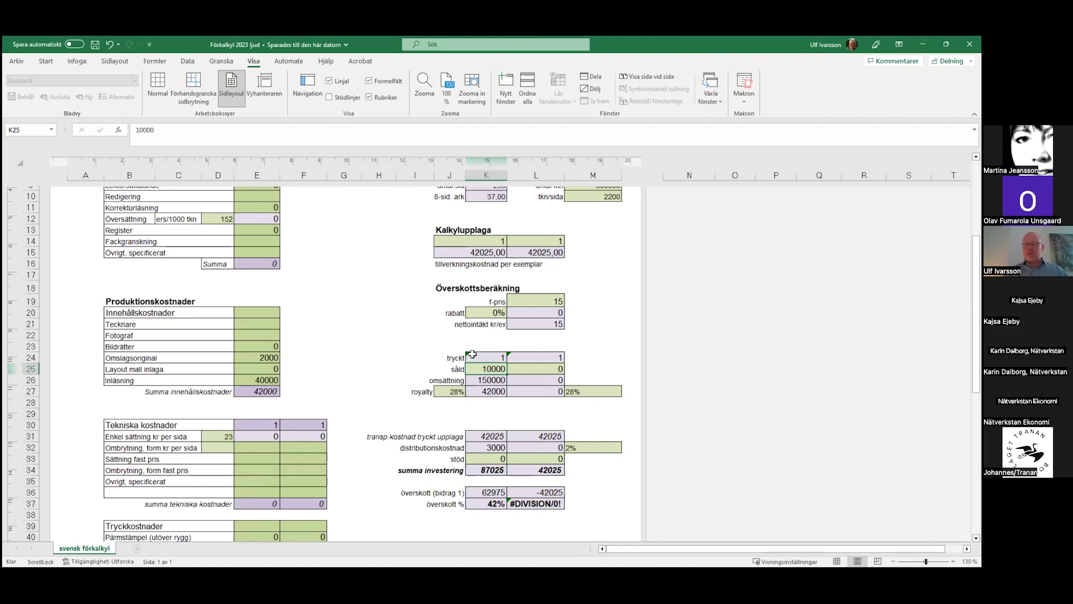
pyautogui.write('1200')
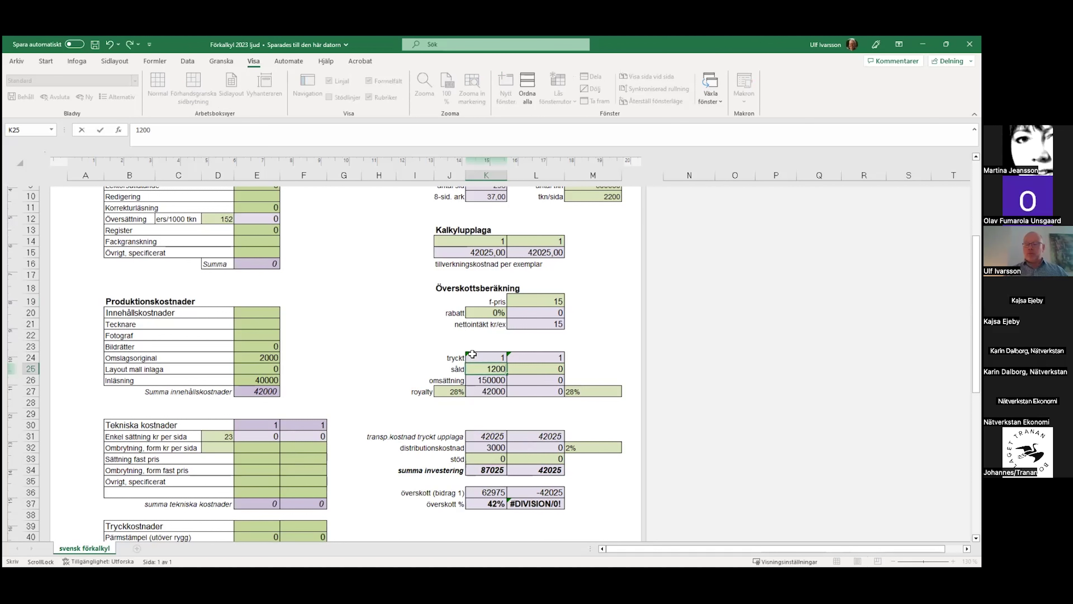
pyautogui.press('Return')
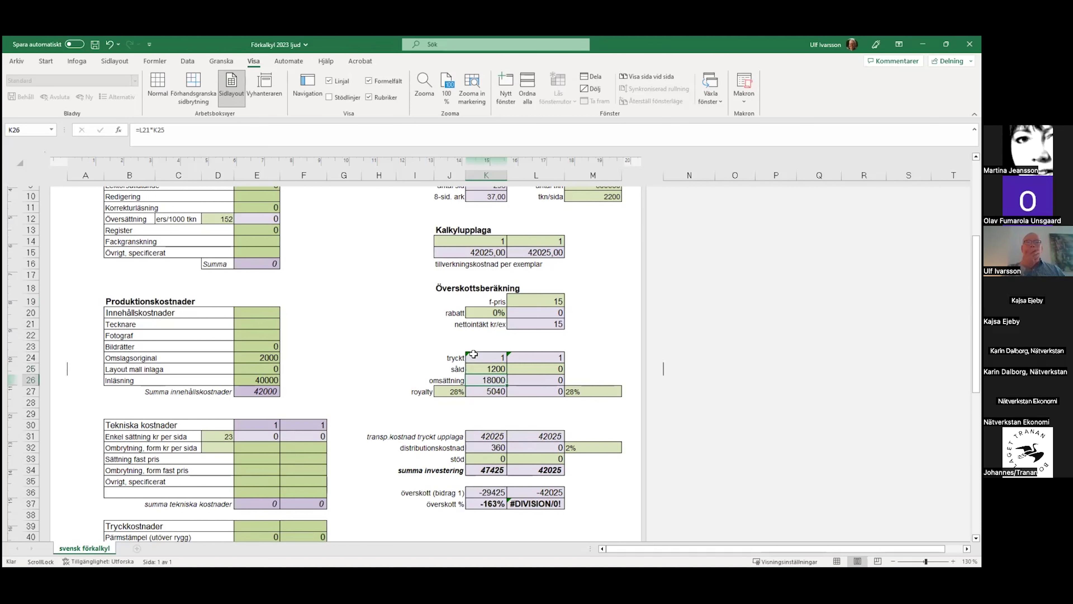
# - Set the royalty rate for the first column of Överskottsberäkning to 20%
pyautogui.click(442, 389)
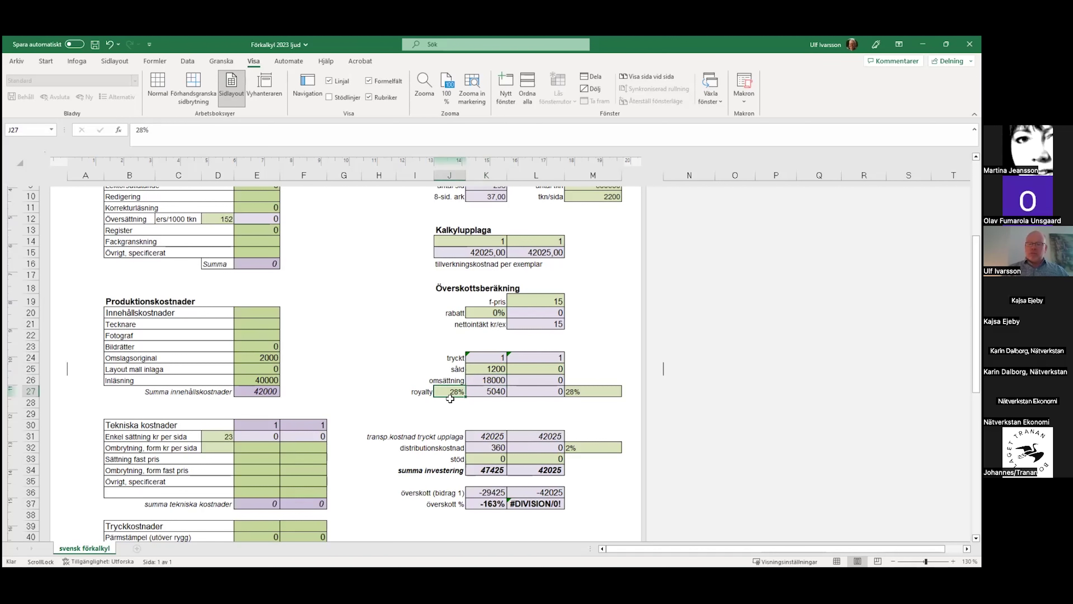
pyautogui.write('20')
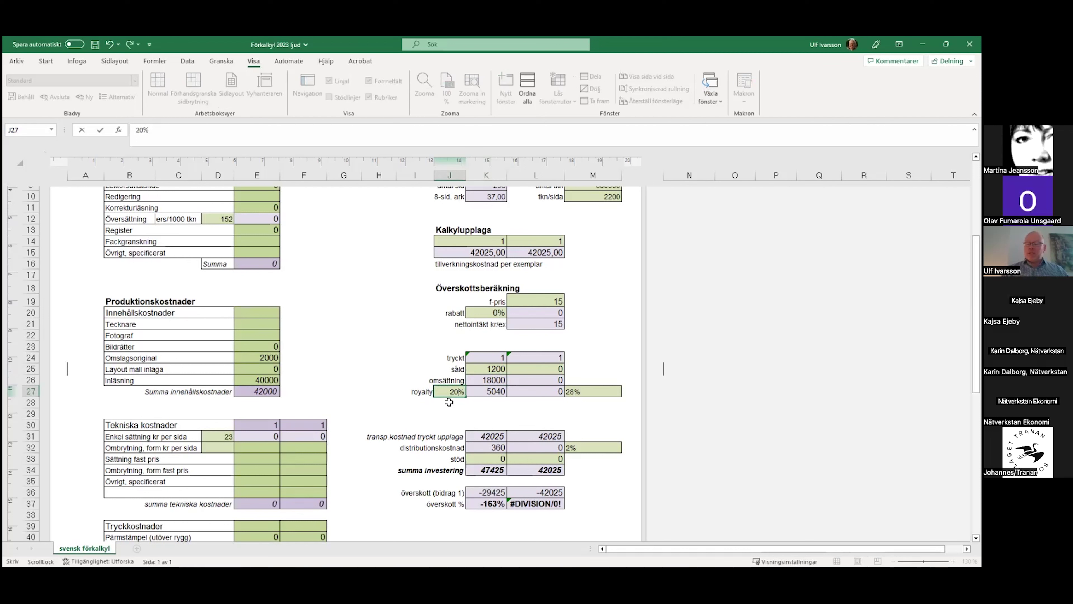
pyautogui.press('Return')
pyautogui.click(413, 359)
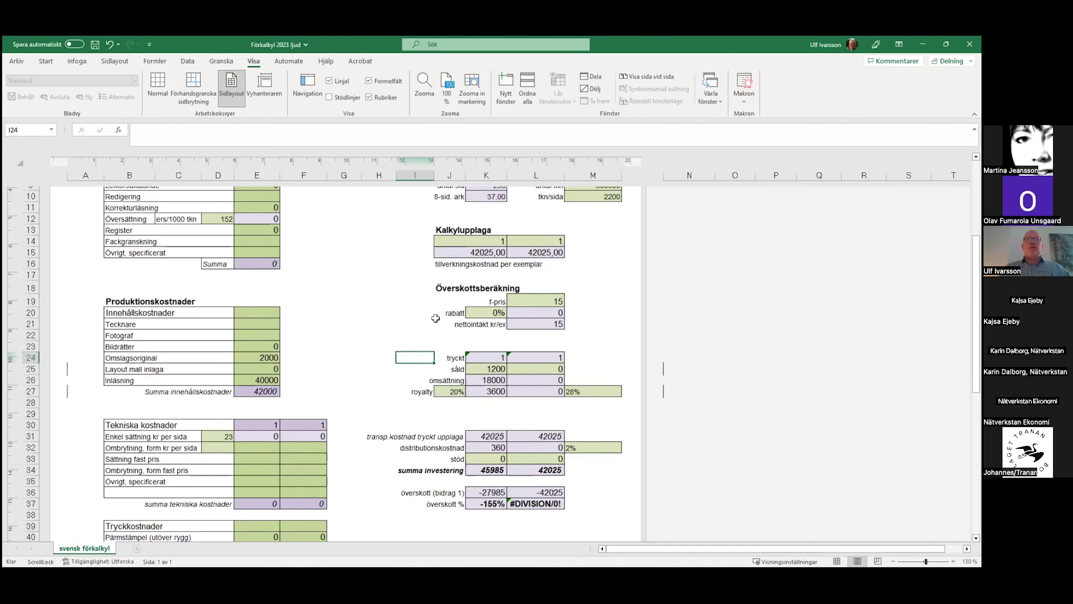
# - Examine the first column's stöd entry and its överskott (bidrag 1) formula
pyautogui.click(484, 459)
pyautogui.click(380, 367)
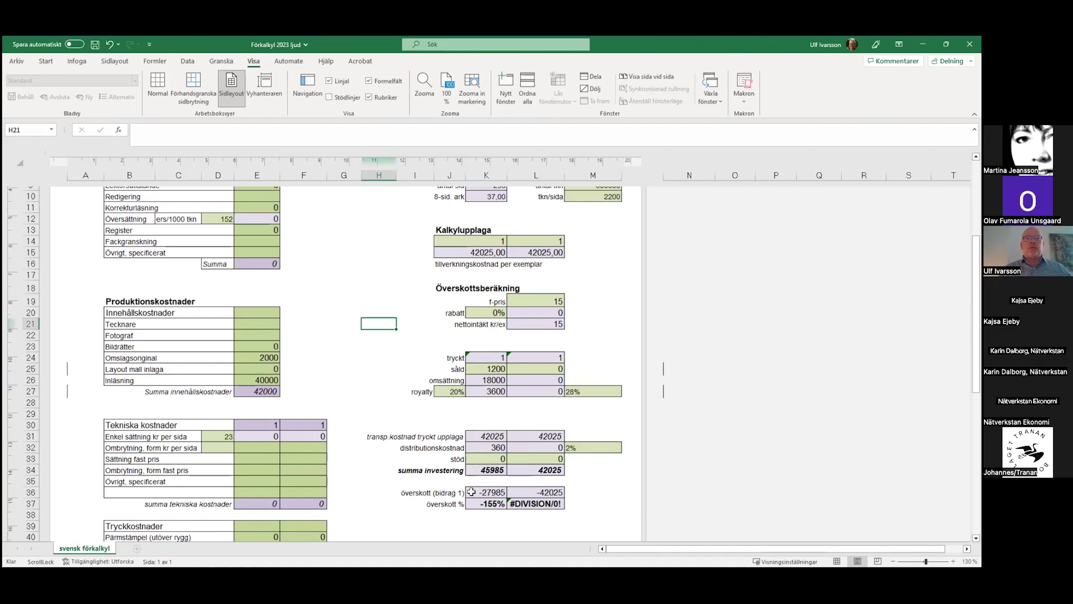
pyautogui.click(496, 492)
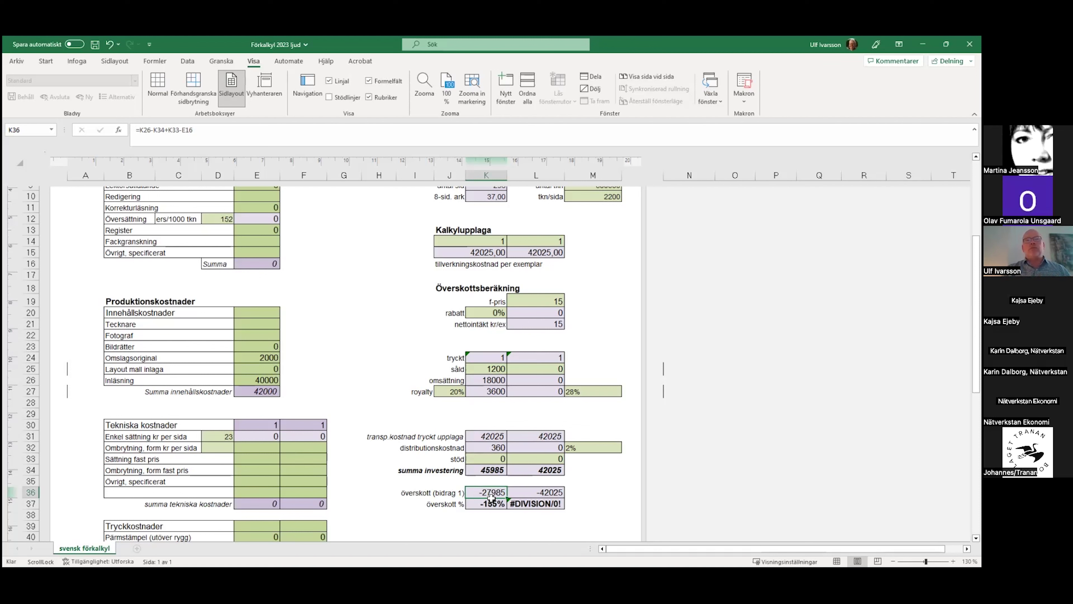
# - Set the sold quantity (såld) in the first column of Överskottsberäkning to 10000
pyautogui.click(478, 368)
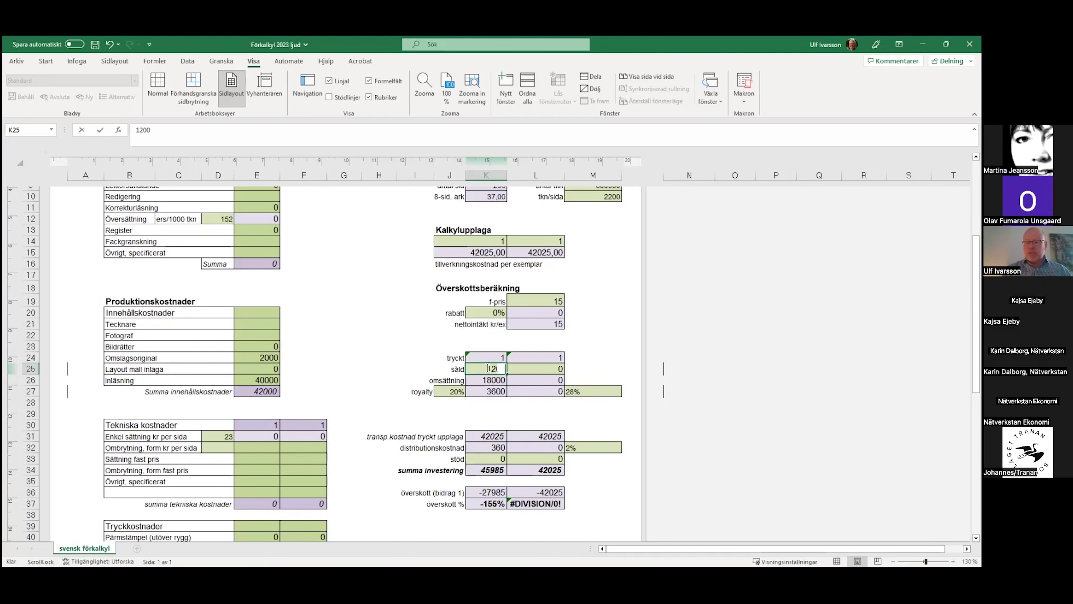
pyautogui.write('10000')
pyautogui.press('Return')
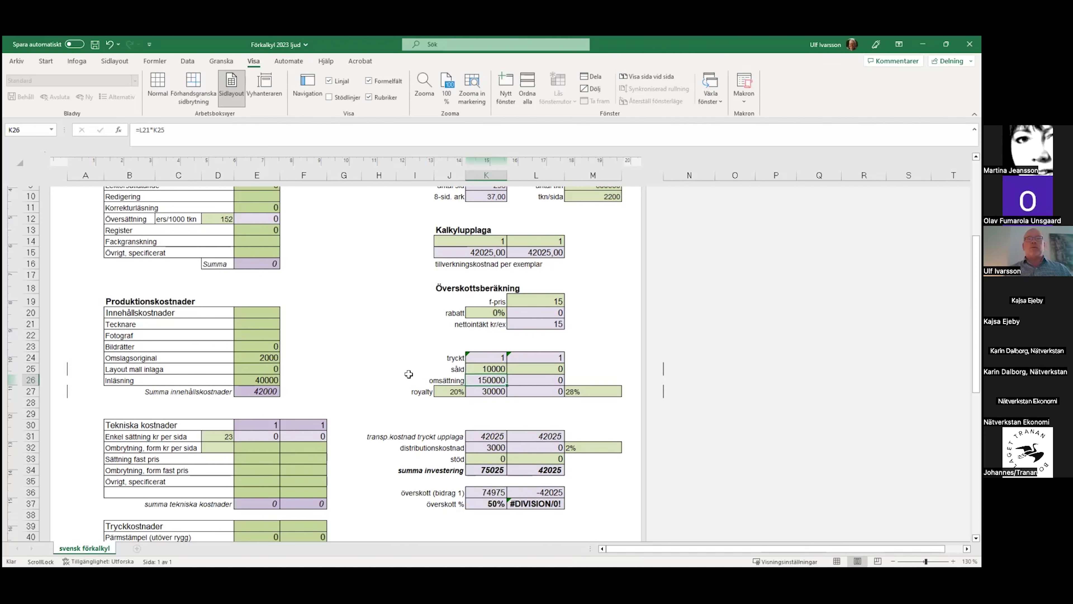
pyautogui.click(489, 366)
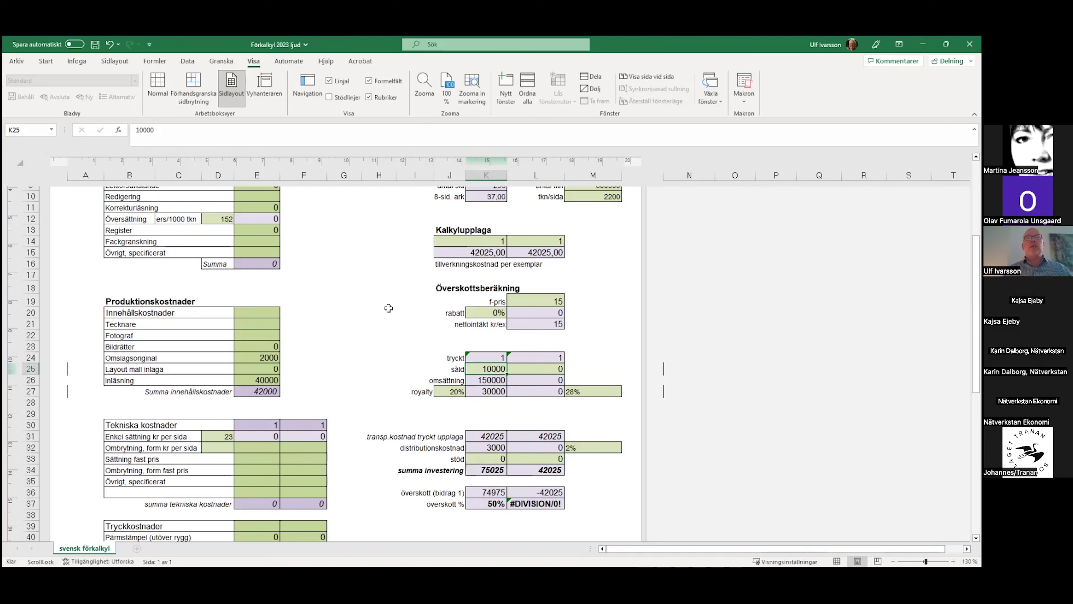
pyautogui.scroll(2, 398, 364)
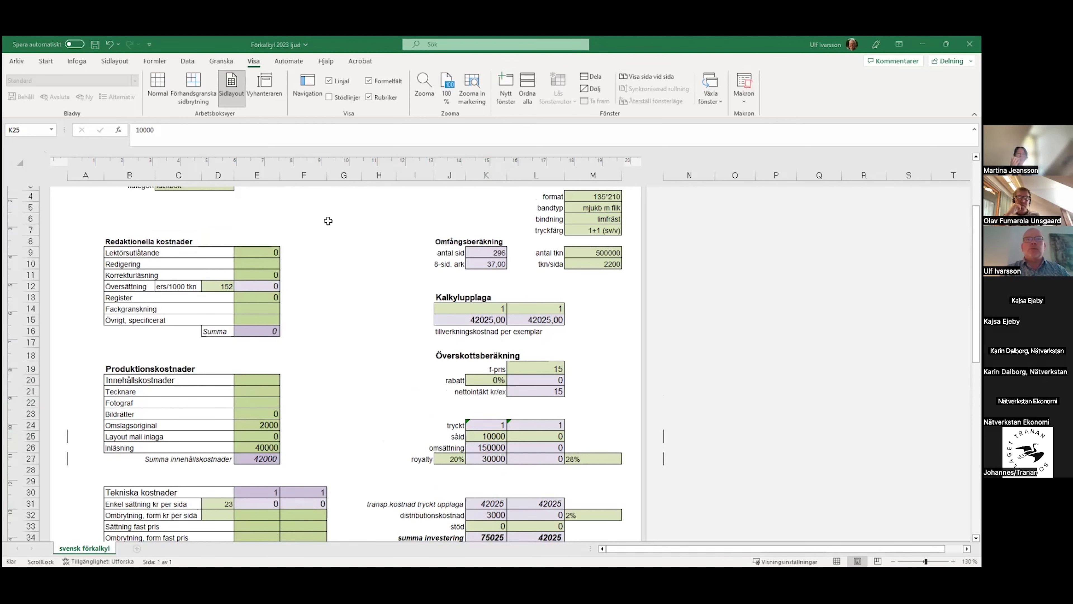
# - Switch to the PowerPoint presentation and show the closing slide "Avslutning. Gemensam framtidsspaning"
pyautogui.hotkey('alt', 'Tab')
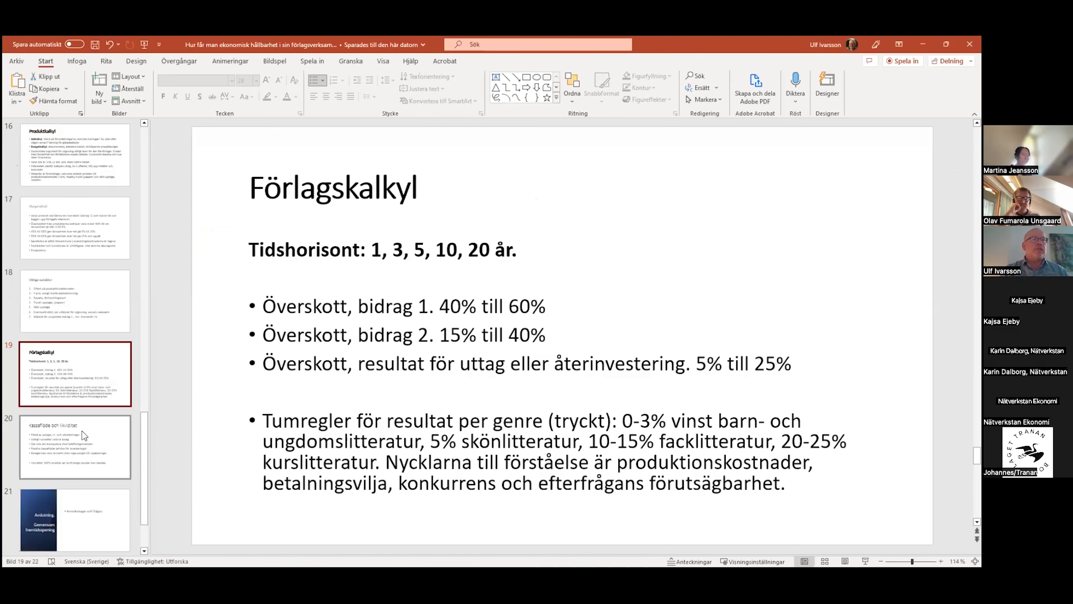
pyautogui.scroll(-2, 84, 435)
pyautogui.click(84, 441)
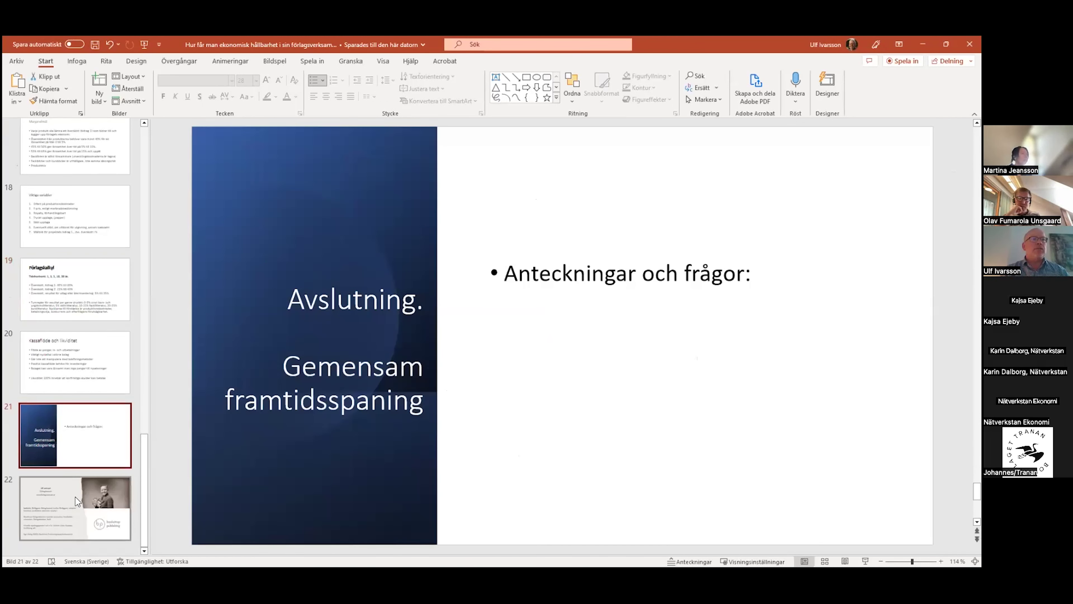